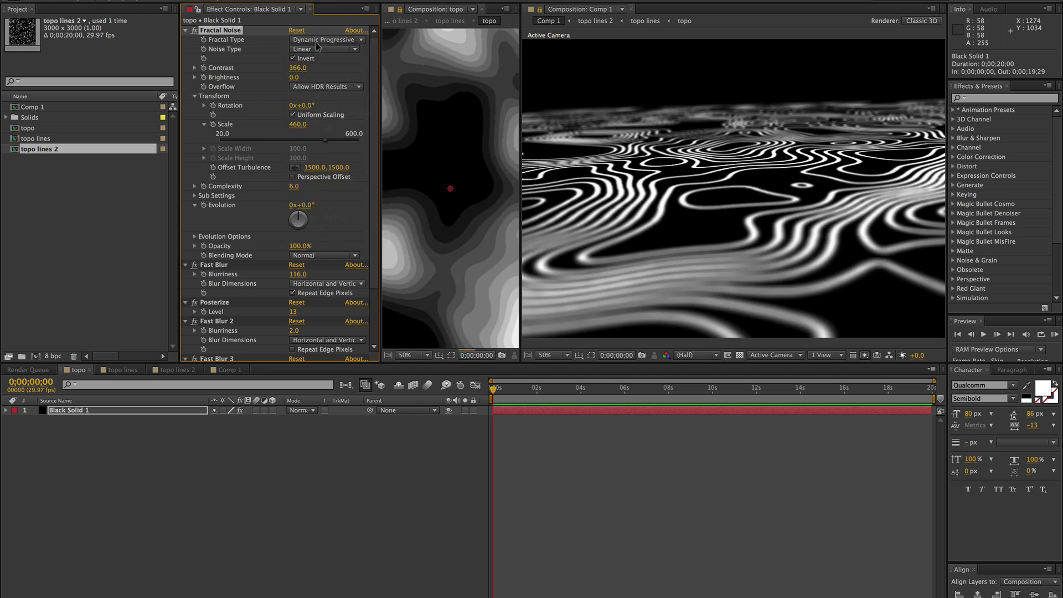
Change the fractal type of the topo solid's Fractal Noise, and blend the upper layer of topo lines 2 with Linear Dodge.
click(318, 40)
click(320, 205)
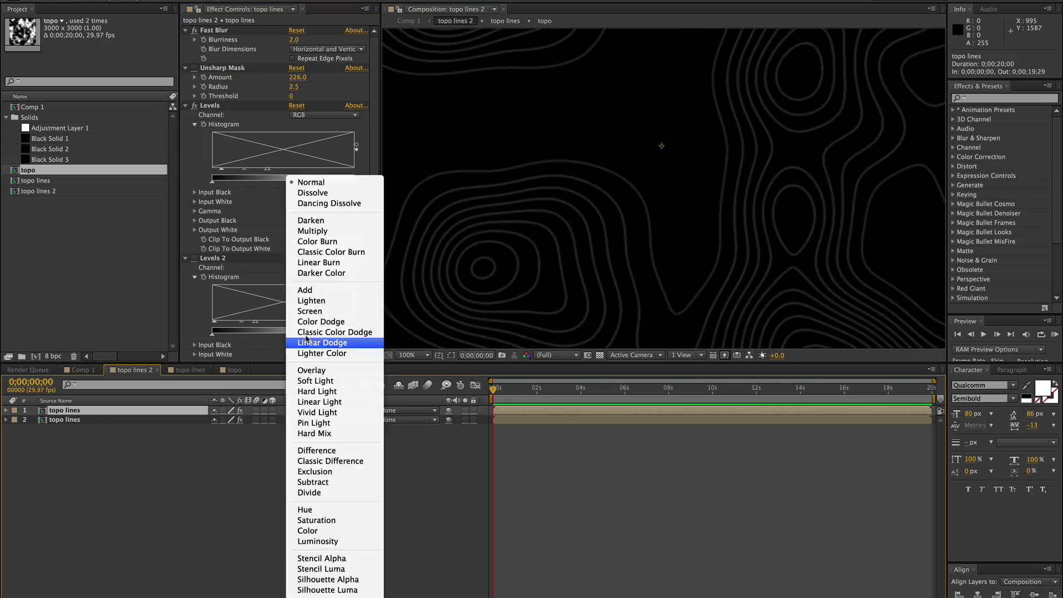
click(307, 342)
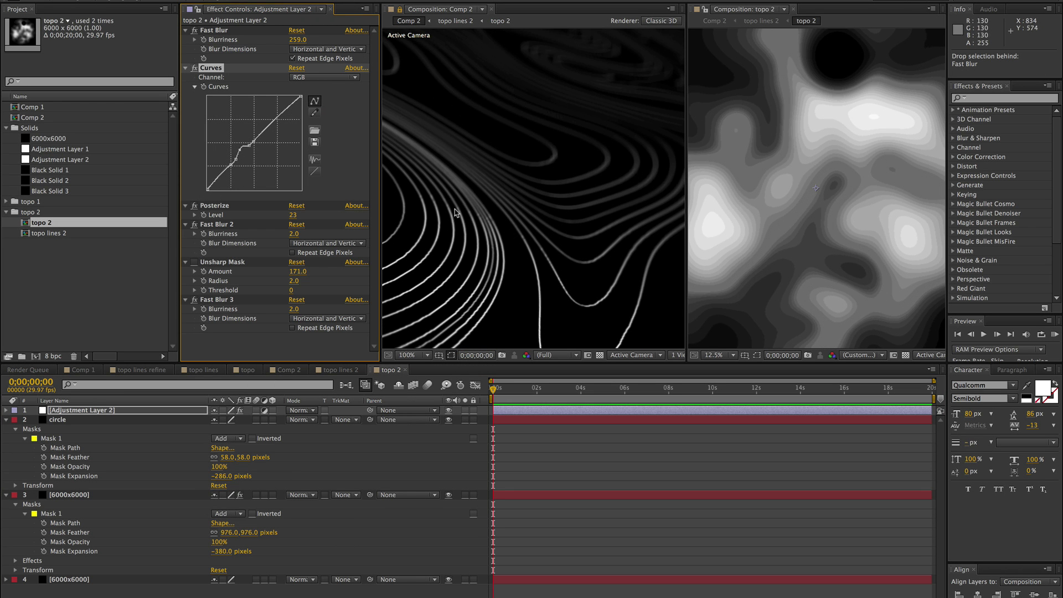
Reshape the upper and lower parts of Adjustment Layer 2's RGB curve, checking the contour lines in an enlarged Comp 2 view.
drag(271, 120, 278, 112)
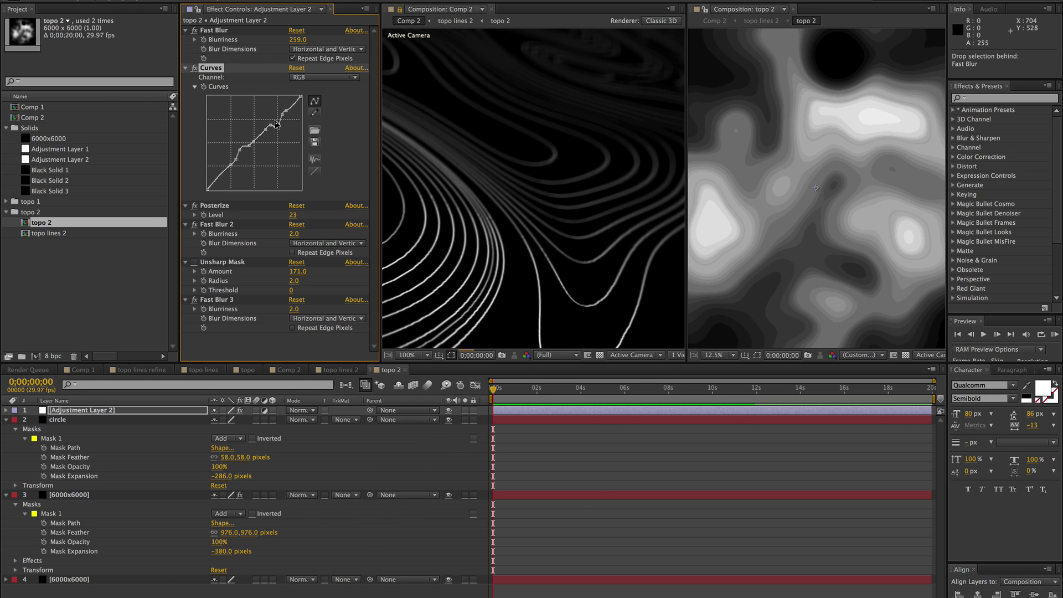
key(grave)
key(grave)
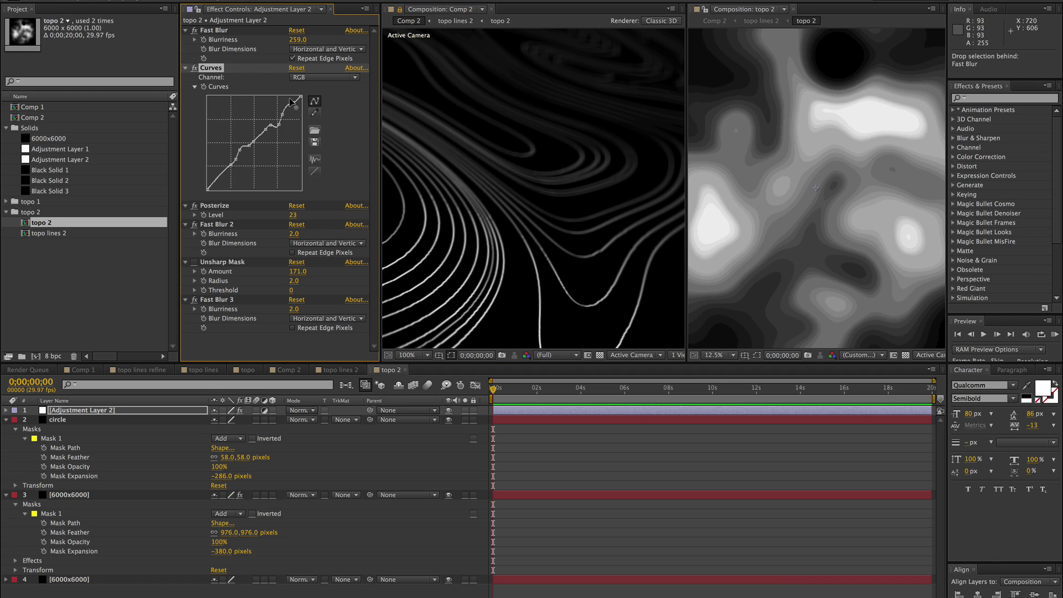
key(ctrl+z)
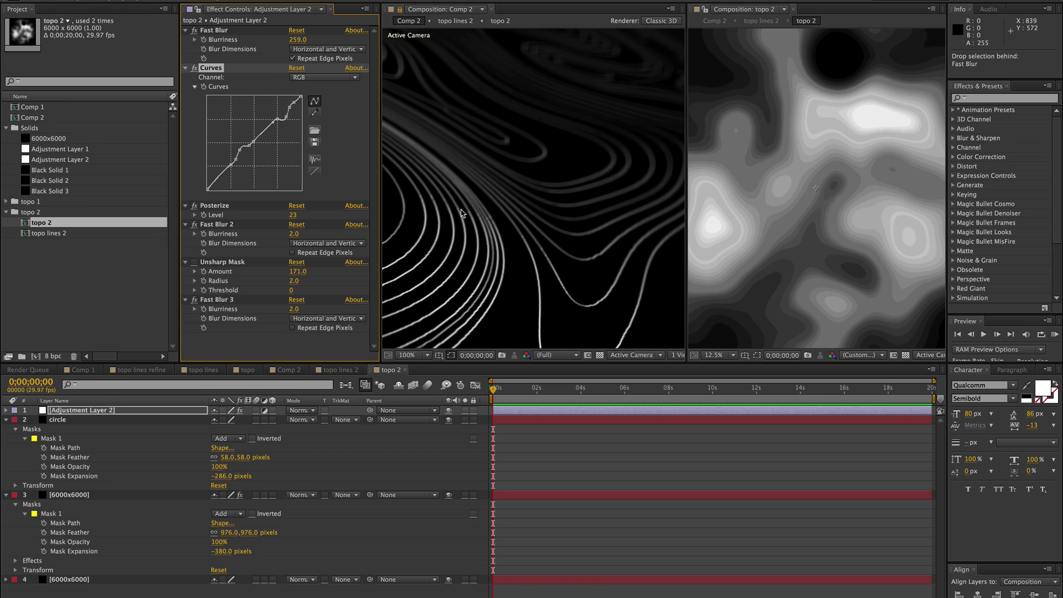
drag(228, 163, 233, 158)
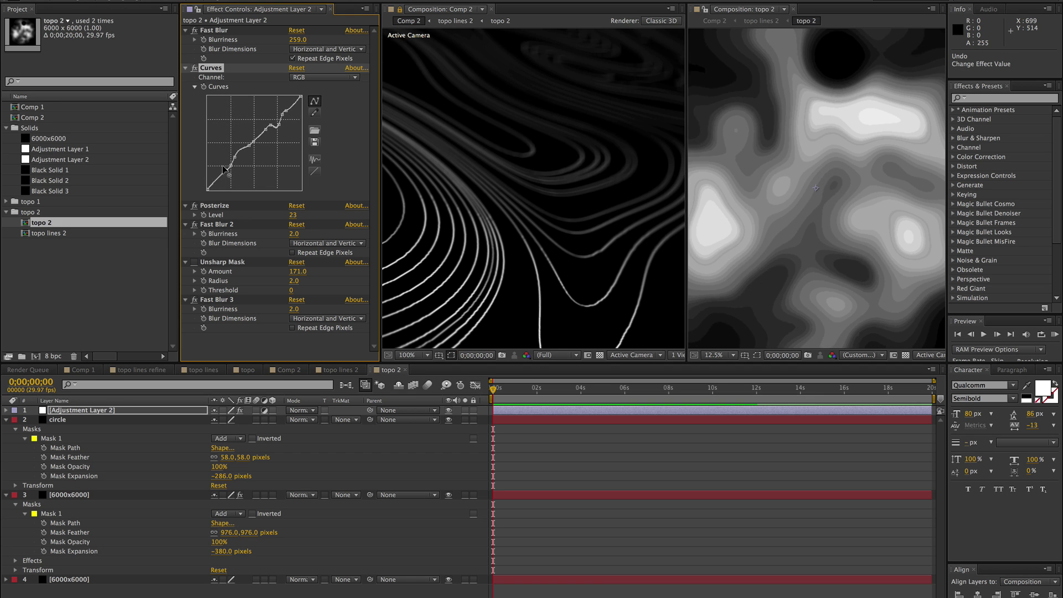
key(grave)
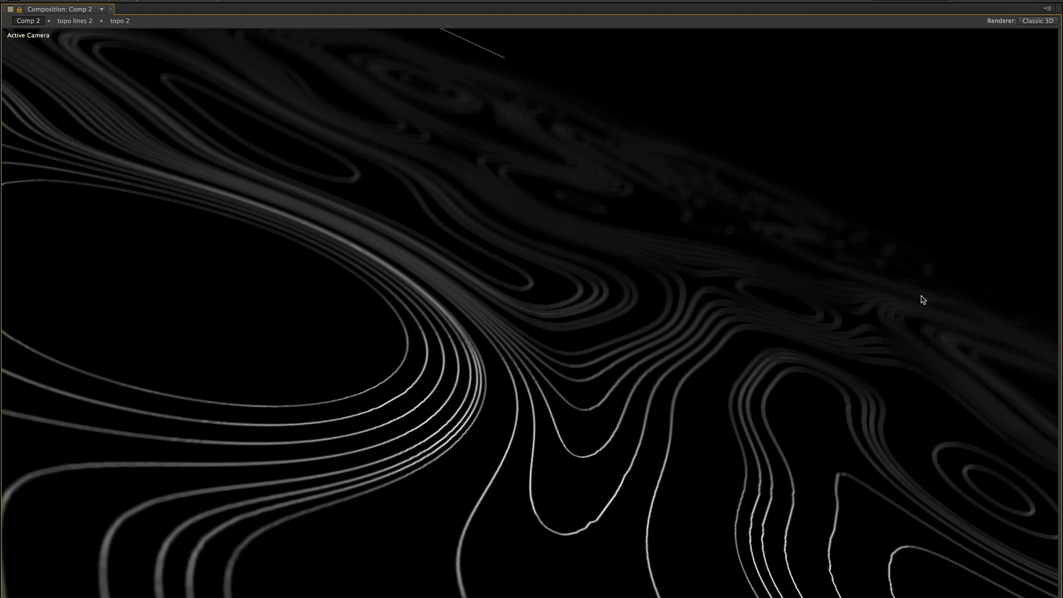
key(grave)
In topo lines 2, place a Fast Blur directly after Invert and lower the input white of Levels 2.
click(340, 370)
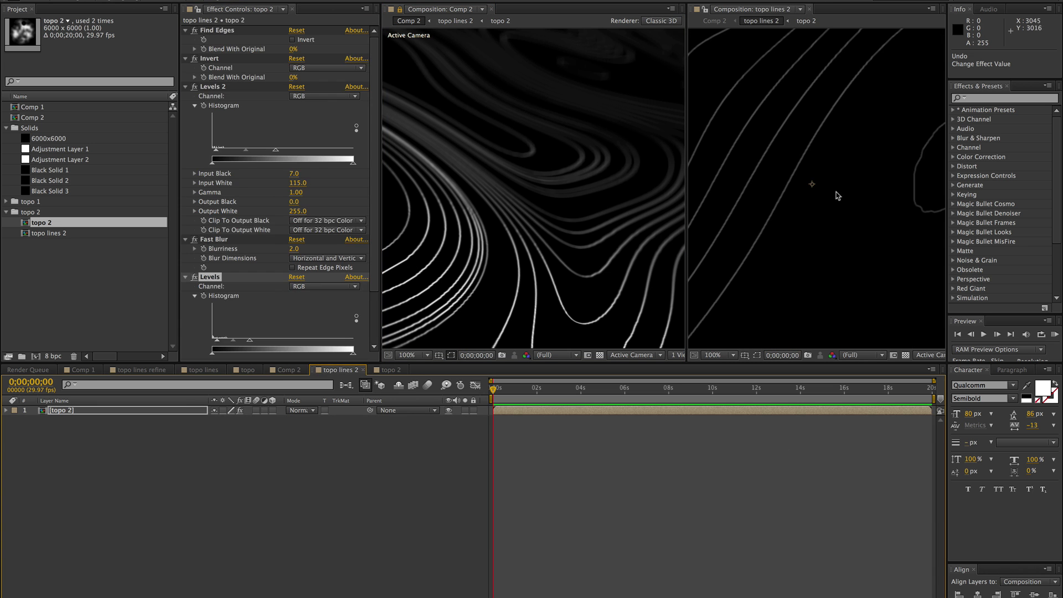
drag(214, 239, 216, 78)
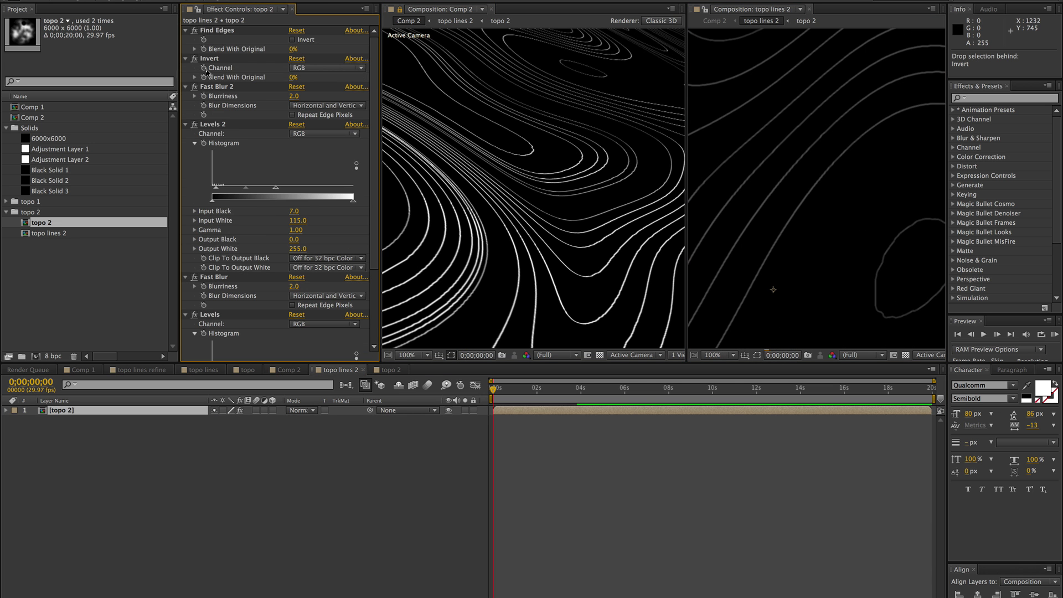
drag(275, 187, 257, 191)
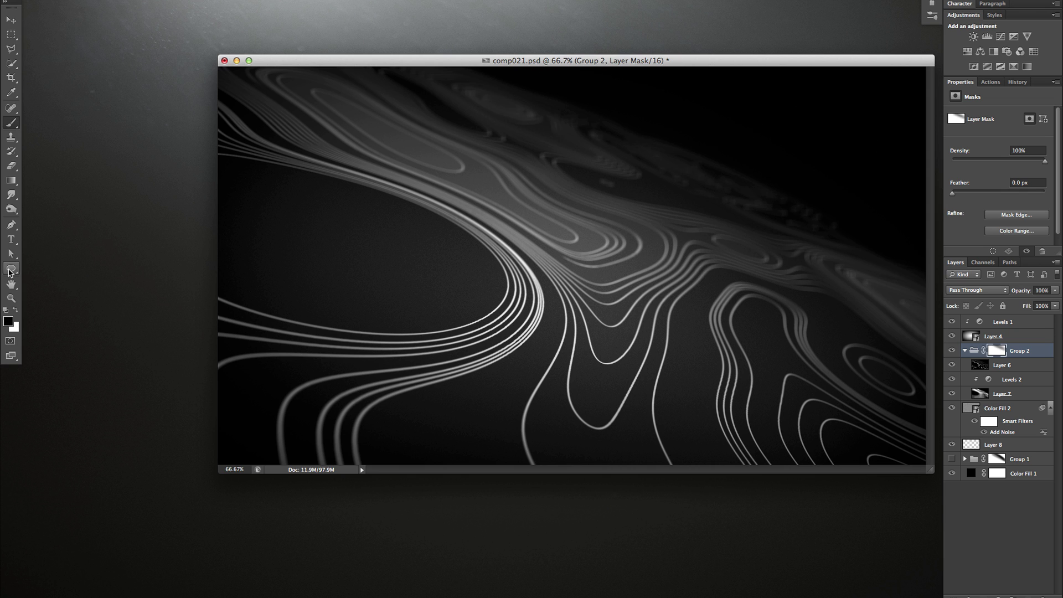
In Photoshop, draw a large black circle over the upper-left area of the contour-line image.
click(11, 34)
drag(238, 101, 337, 198)
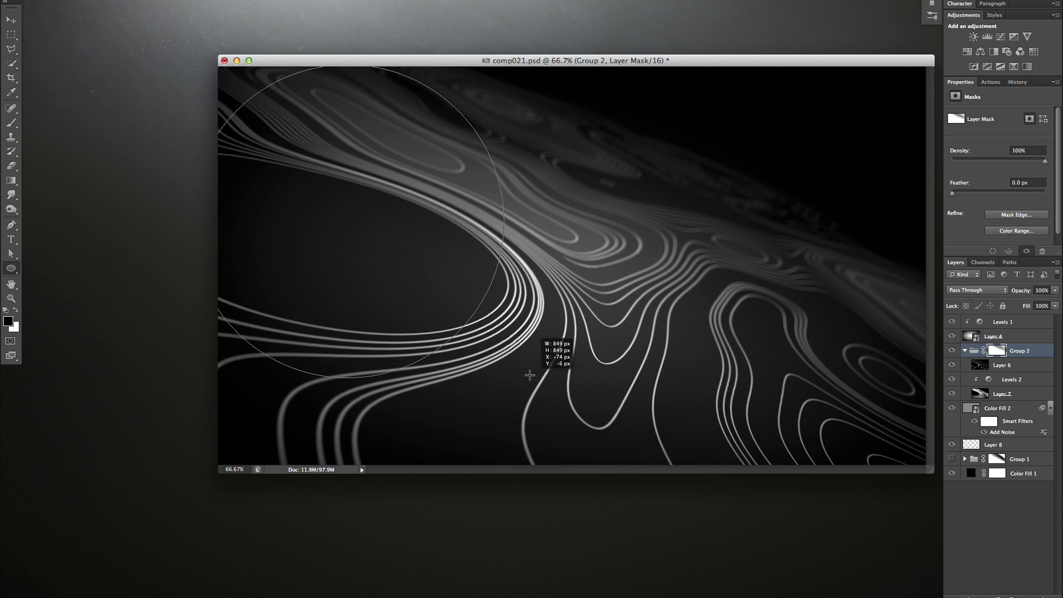
drag(530, 376, 489, 355)
key(ctrl+t)
drag(569, 225, 561, 279)
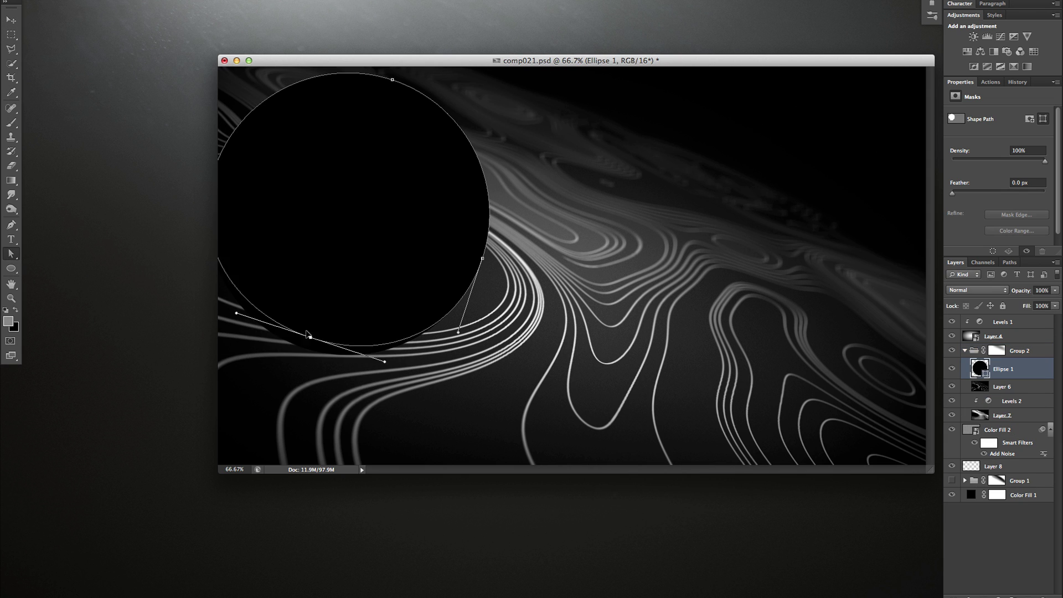
Flatten the lower edge of the black circle by reshaping its path, and apply a Bevel & Emboss effect to it.
drag(308, 334, 312, 305)
drag(455, 330, 462, 319)
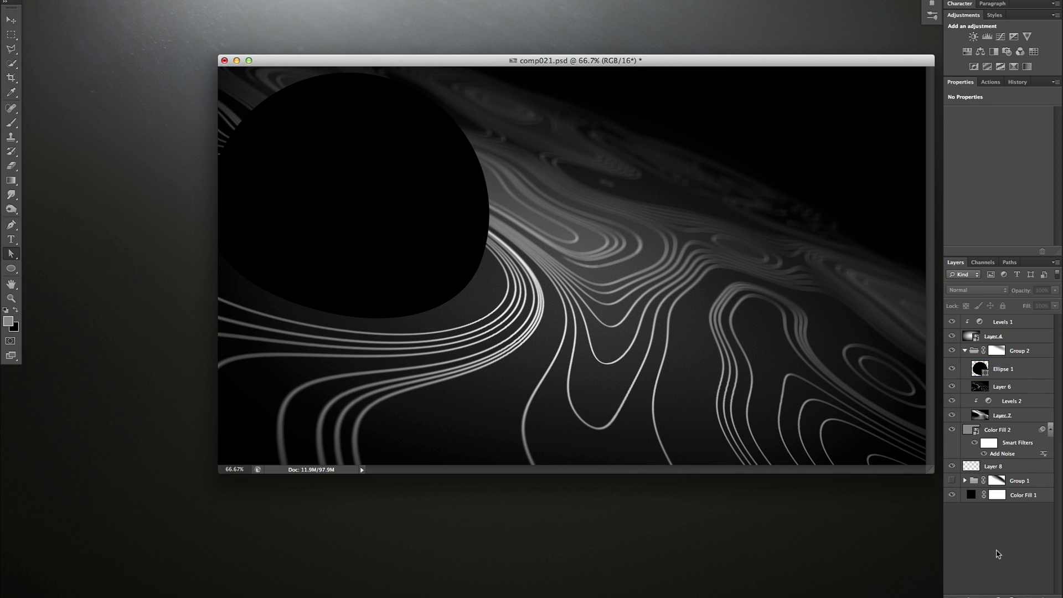
key(Return)
click(1026, 565)
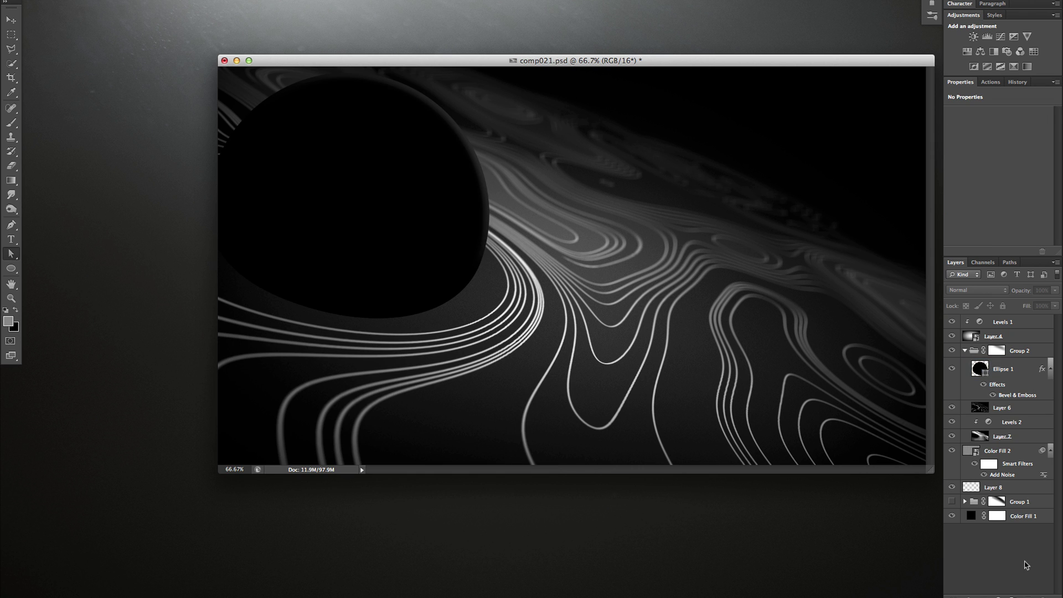
Duplicate the ellipse outside Group 2, and shrink the Ellipse 1 original into a small sphere at the image's right edge.
drag(974, 368, 972, 344)
key(super+j)
click(972, 397)
key(super+t)
drag(348, 221, 849, 350)
drag(752, 238, 778, 258)
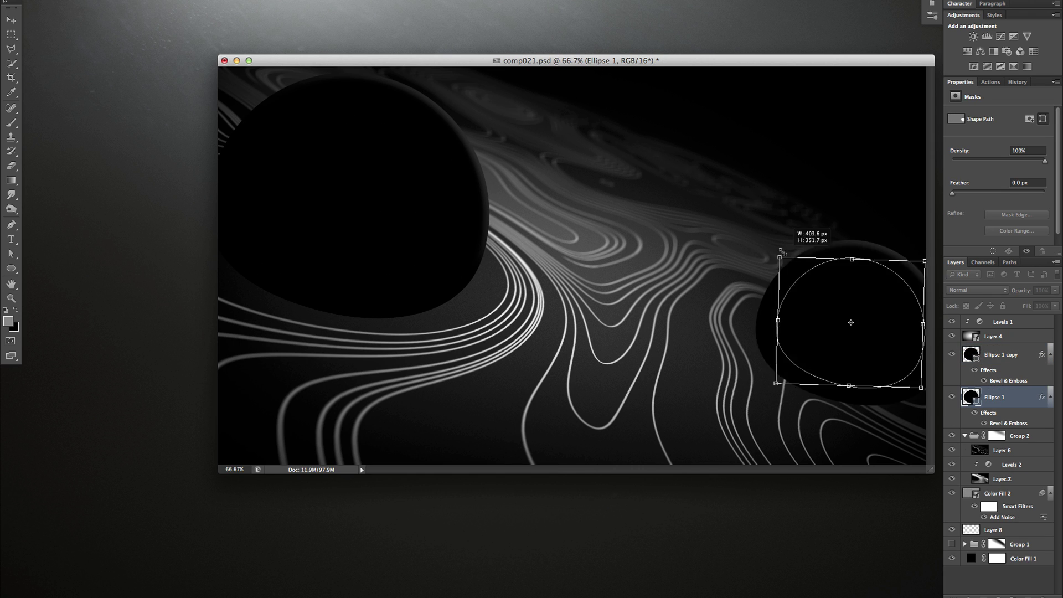
drag(849, 343, 892, 365)
key(Return)
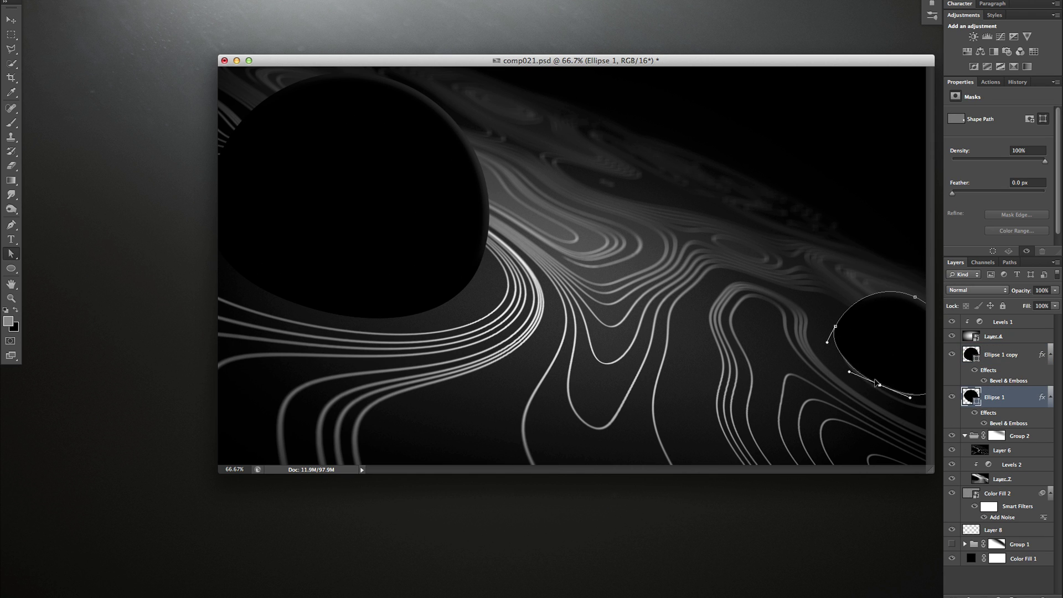
Fine-tune the small ellipse's shape and adjust the settings of its Bevel & Emboss effect.
drag(884, 344, 883, 342)
click(1035, 436)
click(1018, 354)
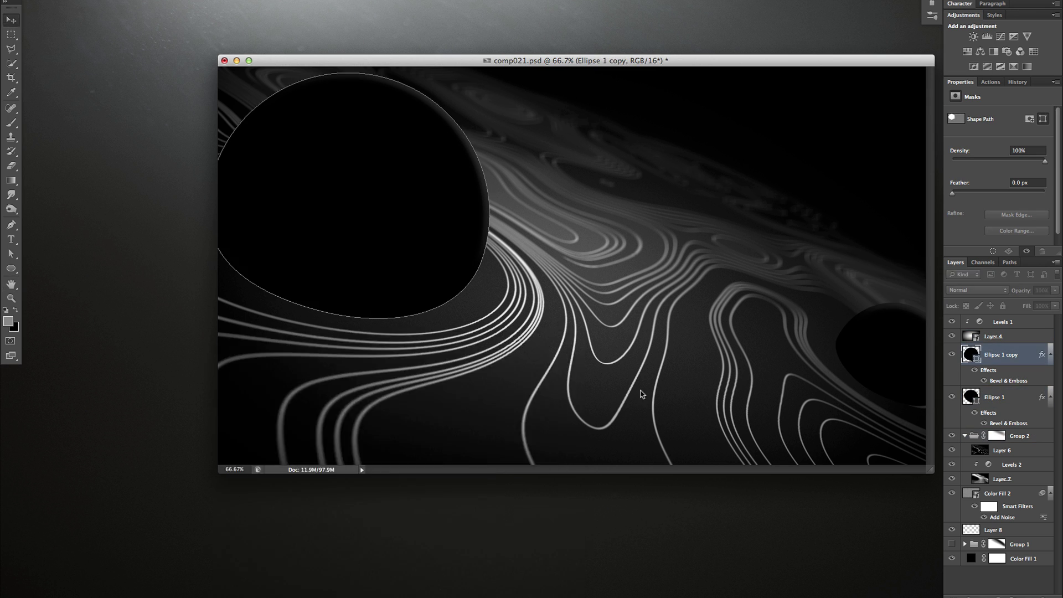
double_click(1009, 423)
click(534, 358)
click(1035, 436)
Add a new layer clipped to Ellipse 1 copy, with a layer mask that hides an elliptical area inside the large sphere.
click(1019, 354)
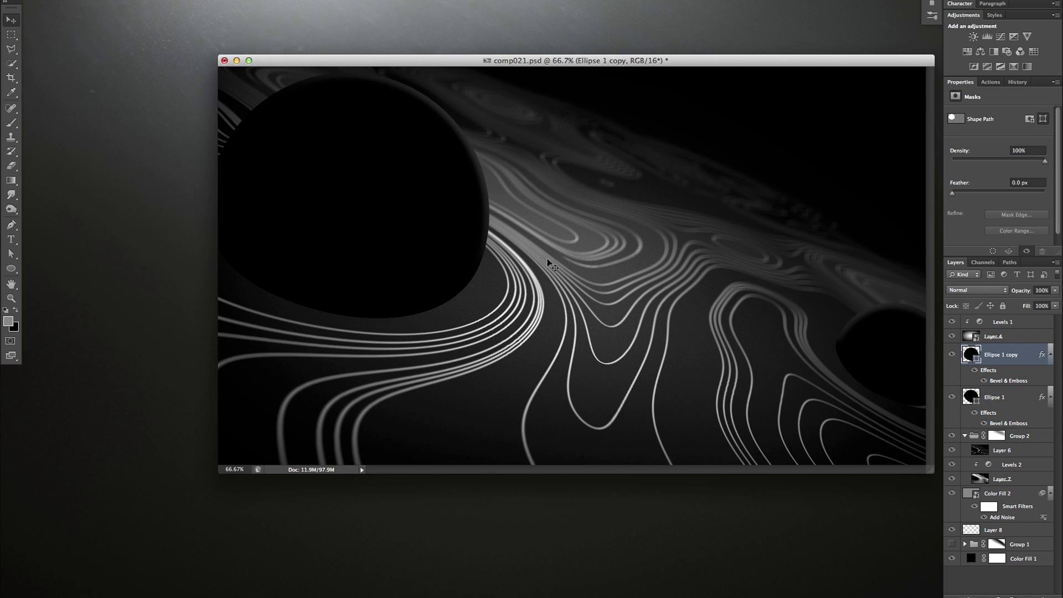
click(1027, 597)
key(super+alt+g)
alt+click(984, 597)
Paint a soft light reflection with the Brush along the upper edge of the large sphere on Layer 9.
key(b)
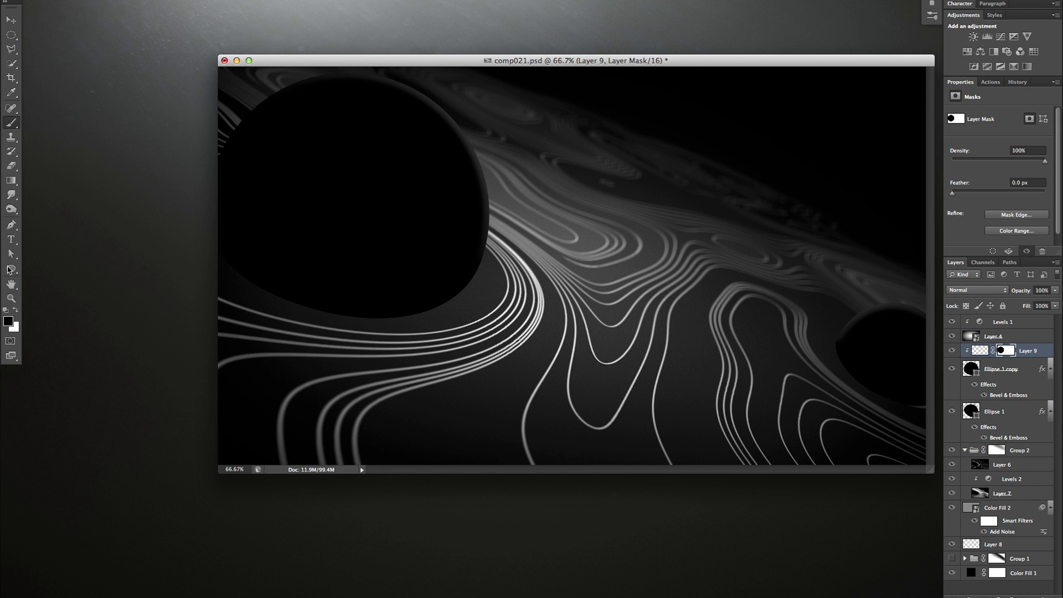
right_click(424, 166)
key(Return)
click(980, 350)
drag(382, 113, 459, 177)
Duplicate the Layer 9 reflection directly above Ellipse 1 and transform it to fit the small sphere.
drag(1027, 351, 1018, 403)
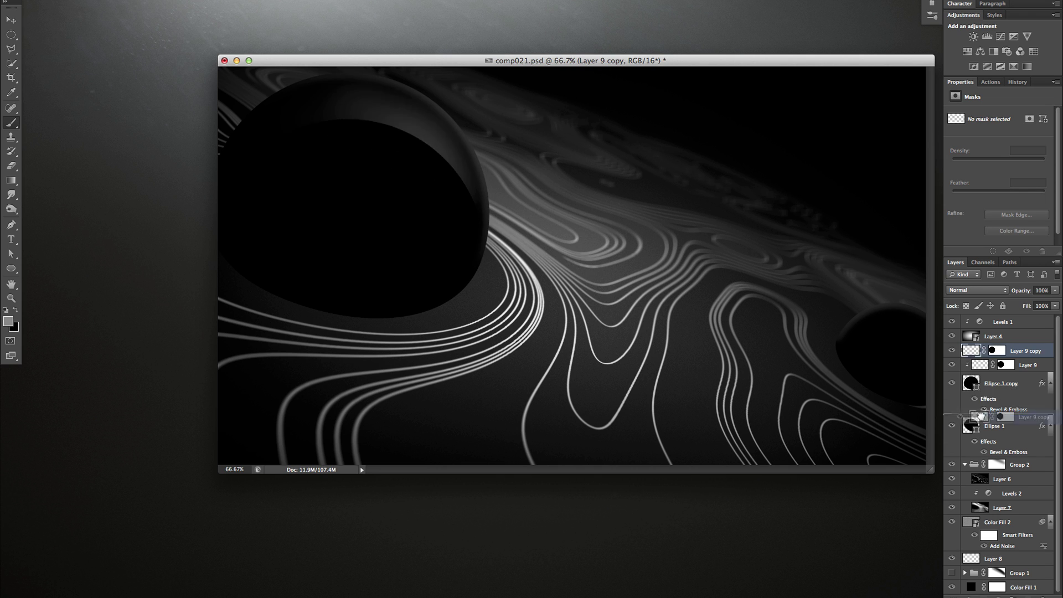
key(super+t)
right_click(882, 356)
click(937, 489)
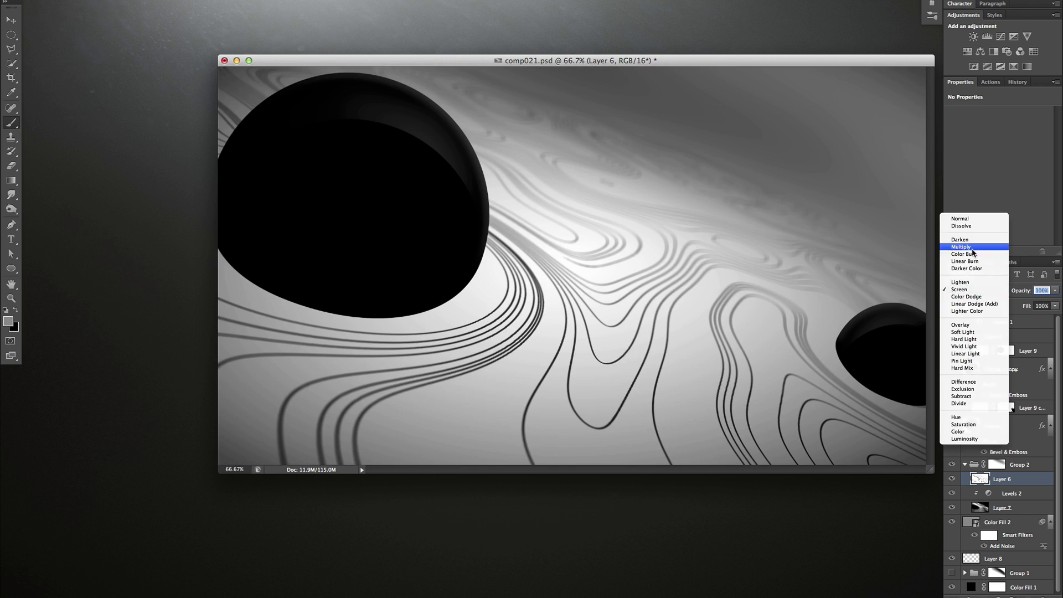
Try another blending mode on Layer 6, and add a new layer for the small sphere's group.
click(976, 205)
click(980, 226)
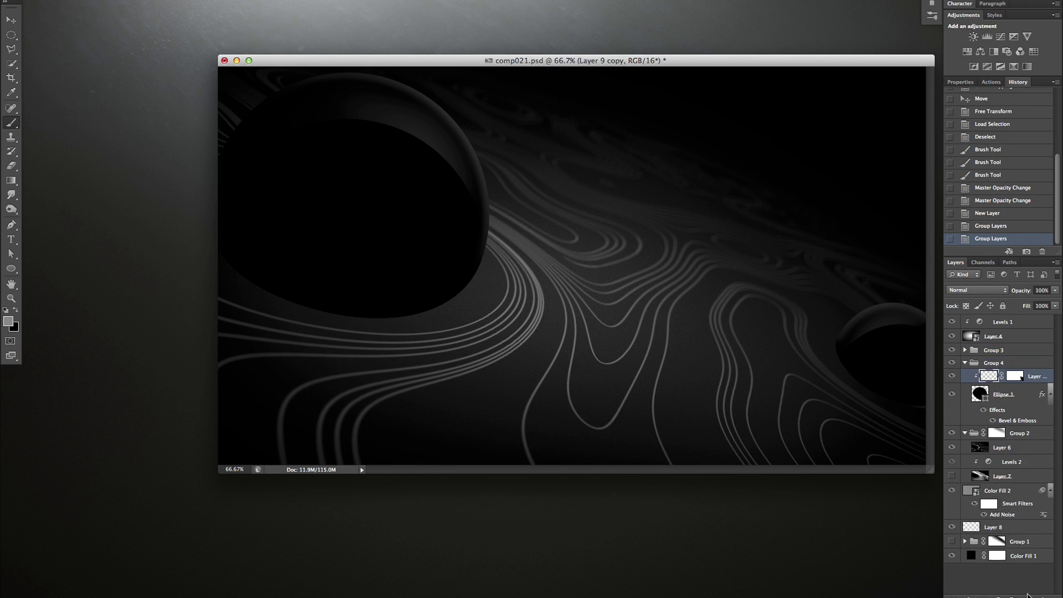
click(1028, 595)
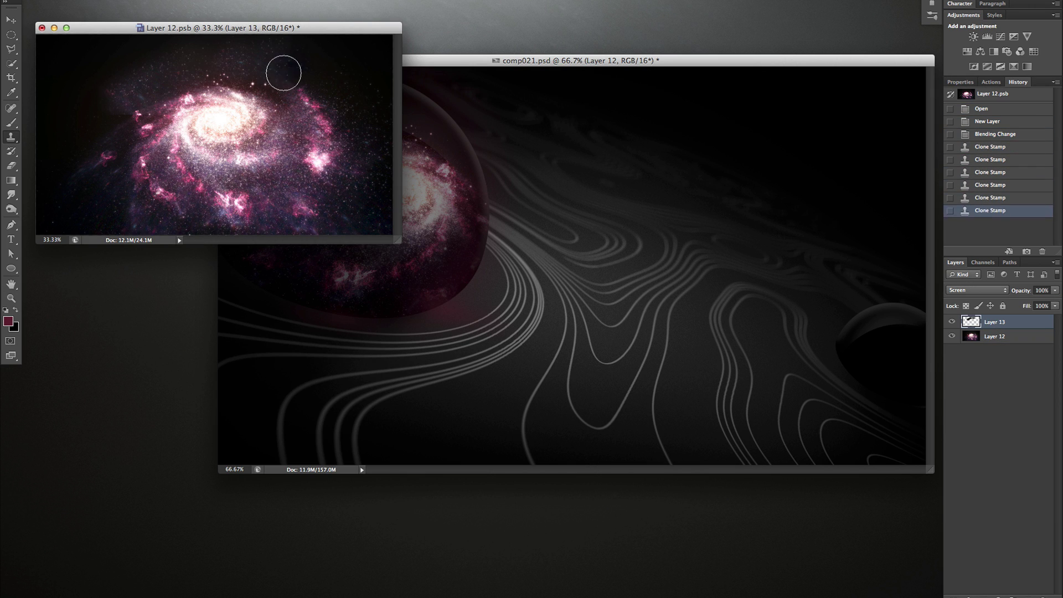
click(1008, 214)
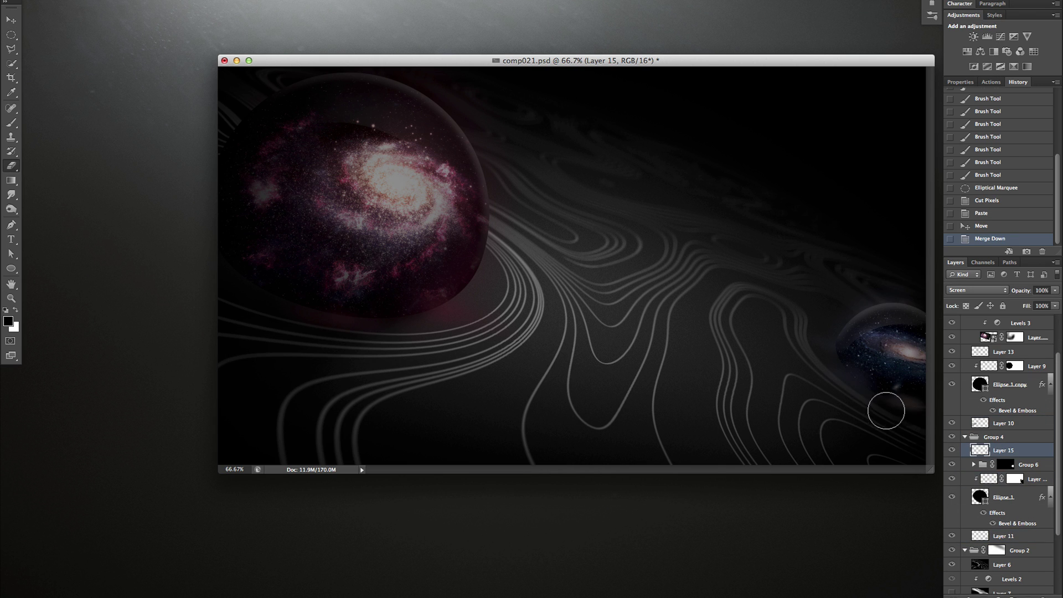
Try Layer 15 below Ellipse 1 in Group 4, and undo the reordering.
drag(1004, 450, 996, 527)
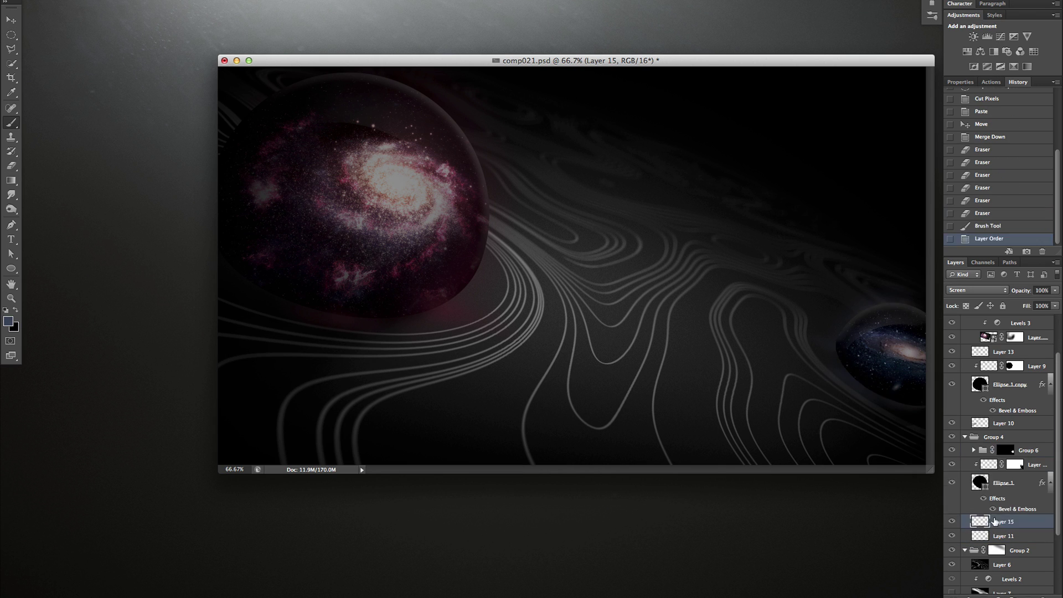
key(super+z)
Convert Group 4 to a smart object and apply a Box Blur filter to it.
click(993, 436)
click(1056, 262)
click(1008, 373)
click(255, 1)
drag(258, 536, 254, 536)
key(Return)
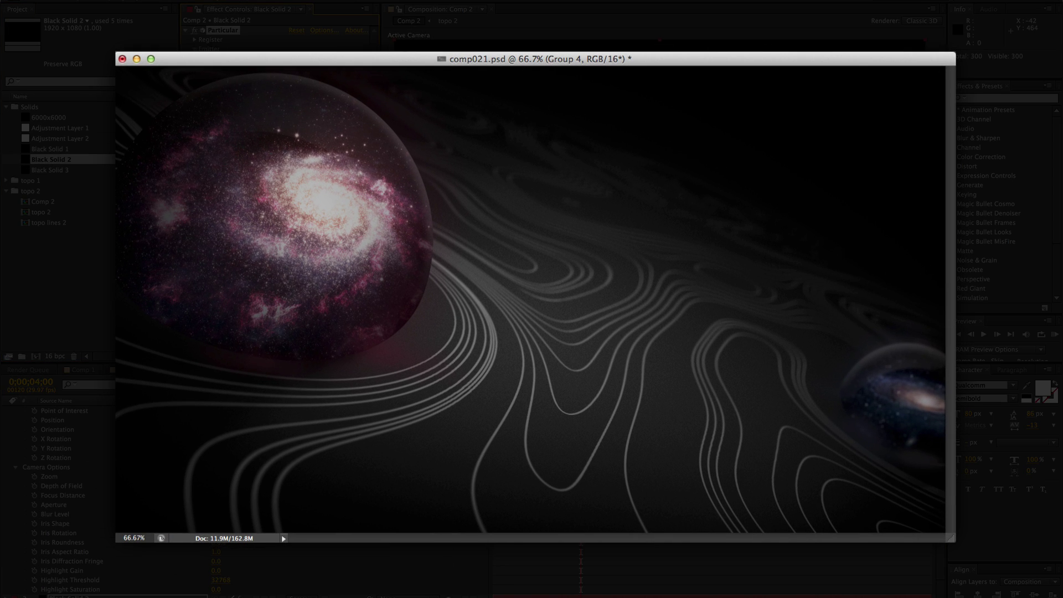
Add the 6000x6000 solid to the Comp 2 timeline in After Effects, and return to the Photoshop document.
scroll(445, 576, down, 3)
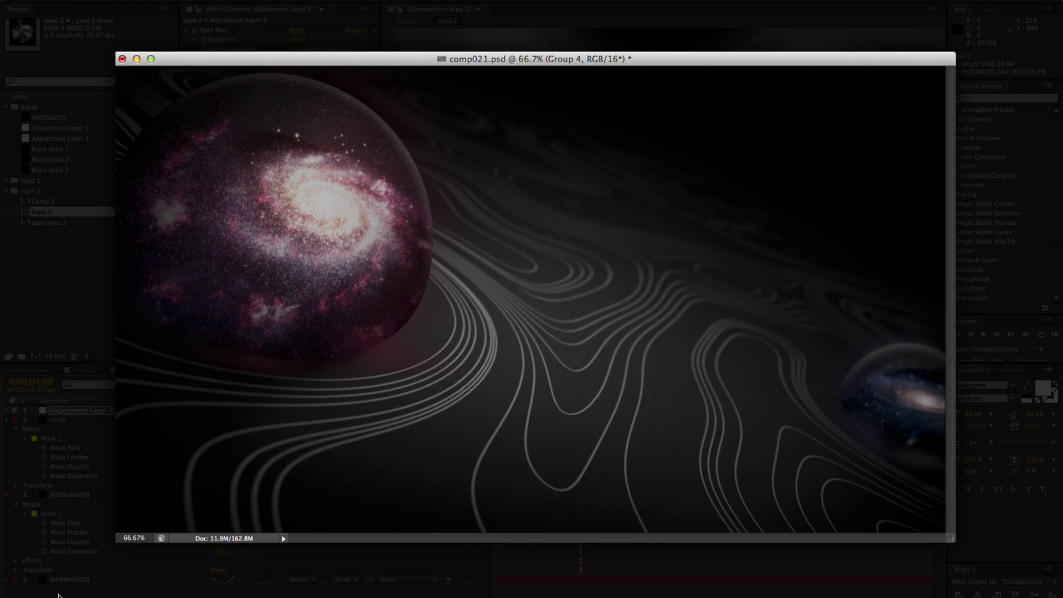
drag(49, 117, 446, 570)
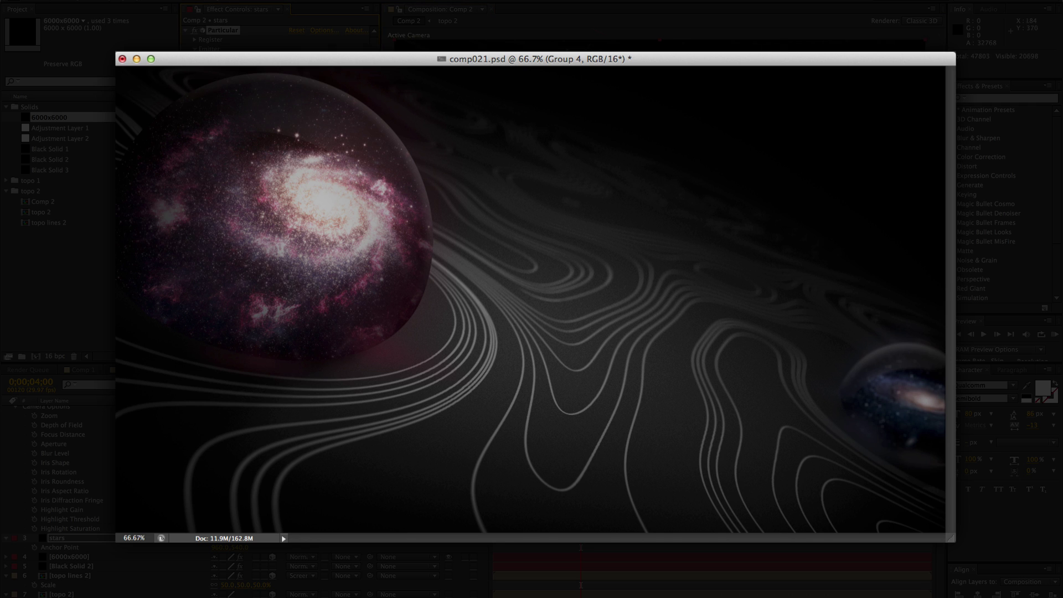
key(super+Tab)
scroll(973, 353, up, 3)
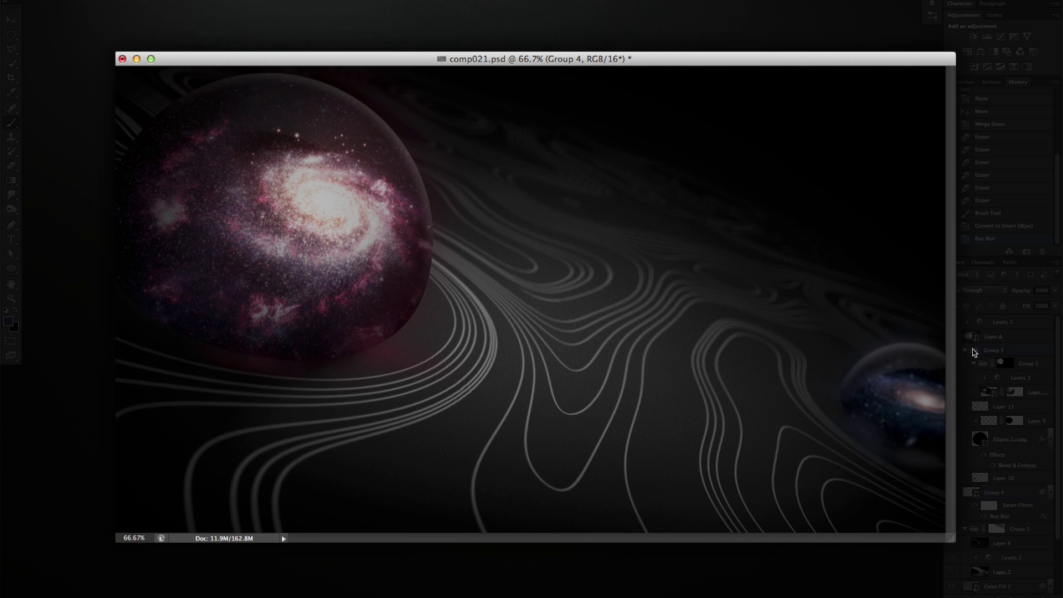
key(super+Tab)
key(super+Tab)
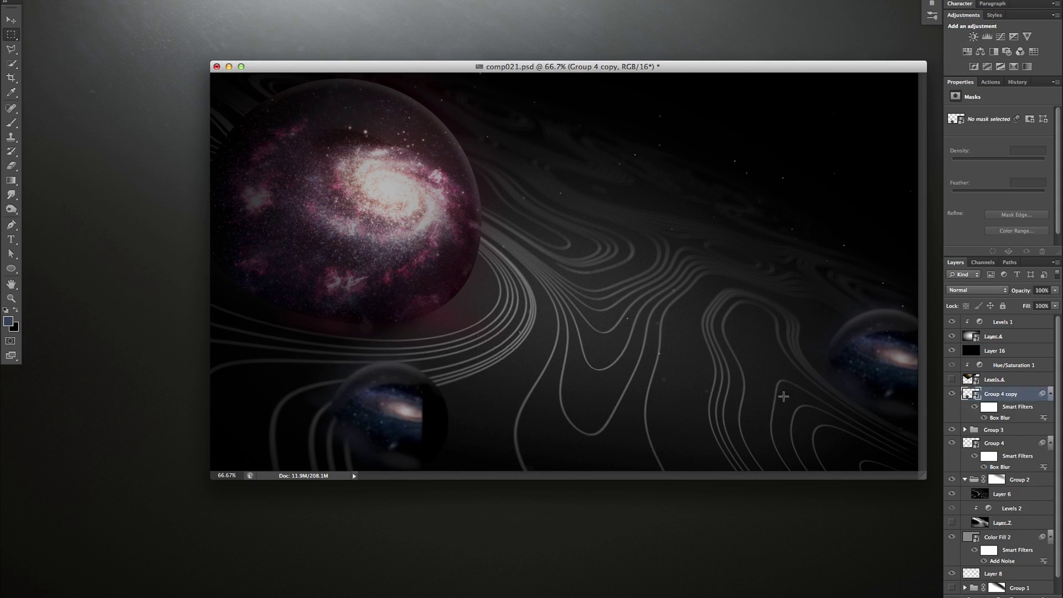
Flip Group 4 copy horizontally, enlarge it into a foreground sphere in the image's lower-left corner, and blur it with Box Blur.
key(ctrl+t)
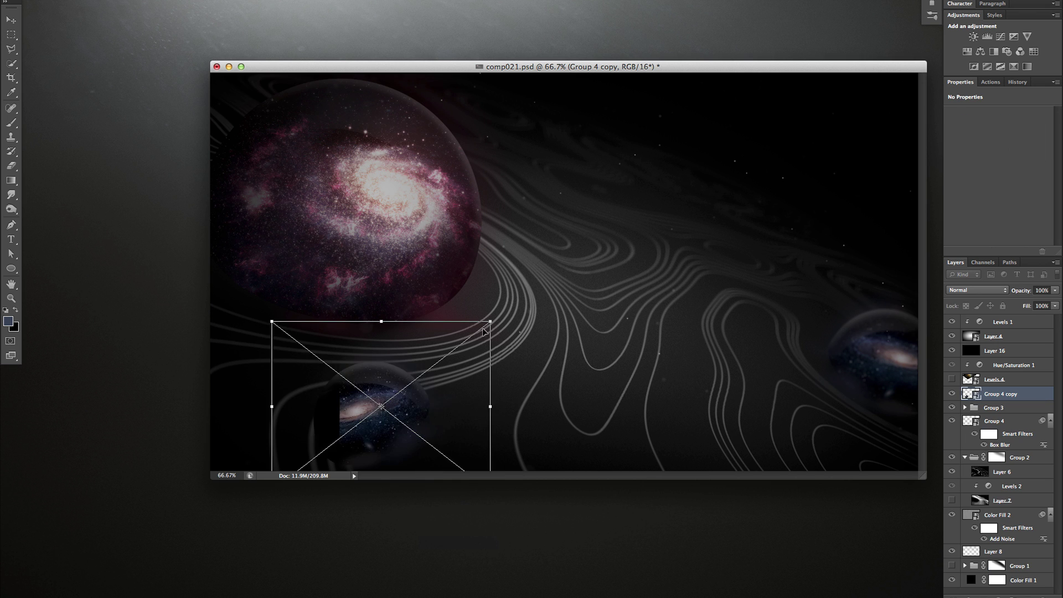
drag(497, 320, 709, 136)
key(Return)
key(ctrl+alt+f)
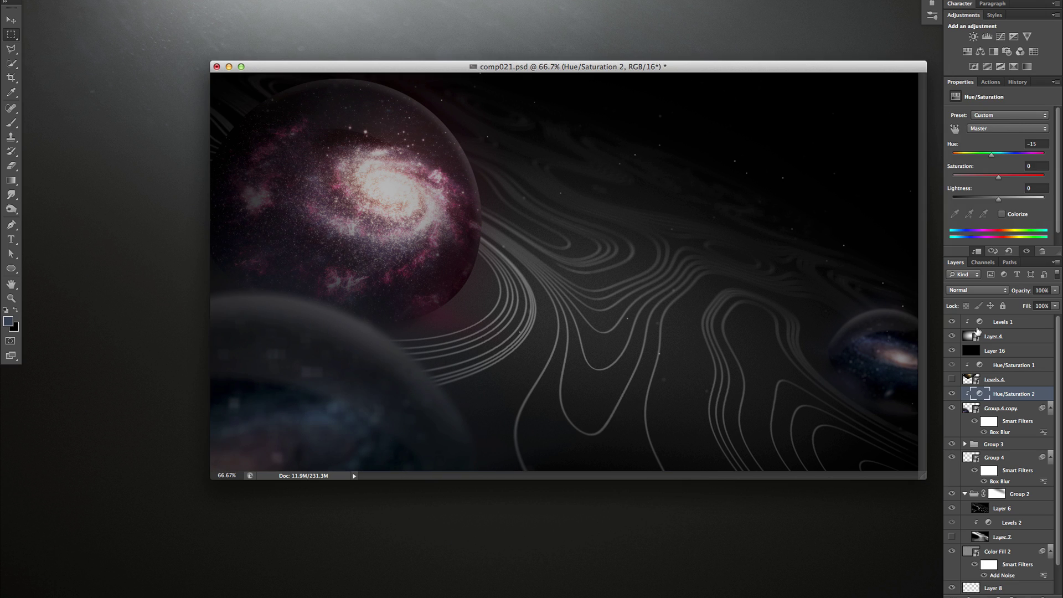
Add a Levels adjustment clipped to Group 4 copy and lower its output white level to darken the foreground sphere.
click(987, 37)
drag(1047, 225, 1019, 228)
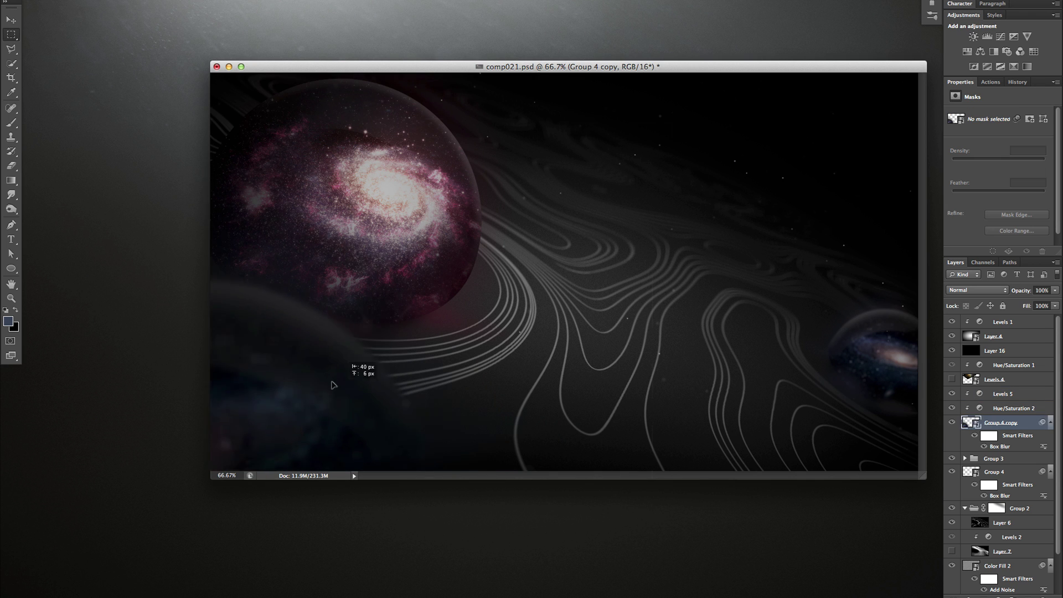
Move the foreground sphere further toward the image's lower-left corner and set its Box Blur radius to 13 pixels.
drag(346, 360, 313, 396)
key(super+alt+f)
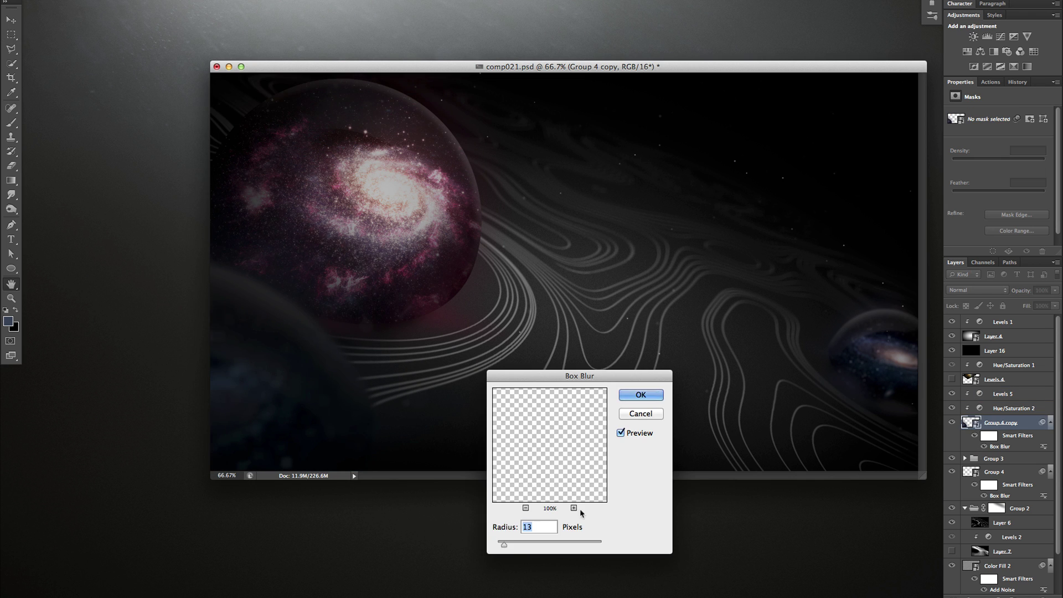
click(642, 392)
key(alt+bracketleft)
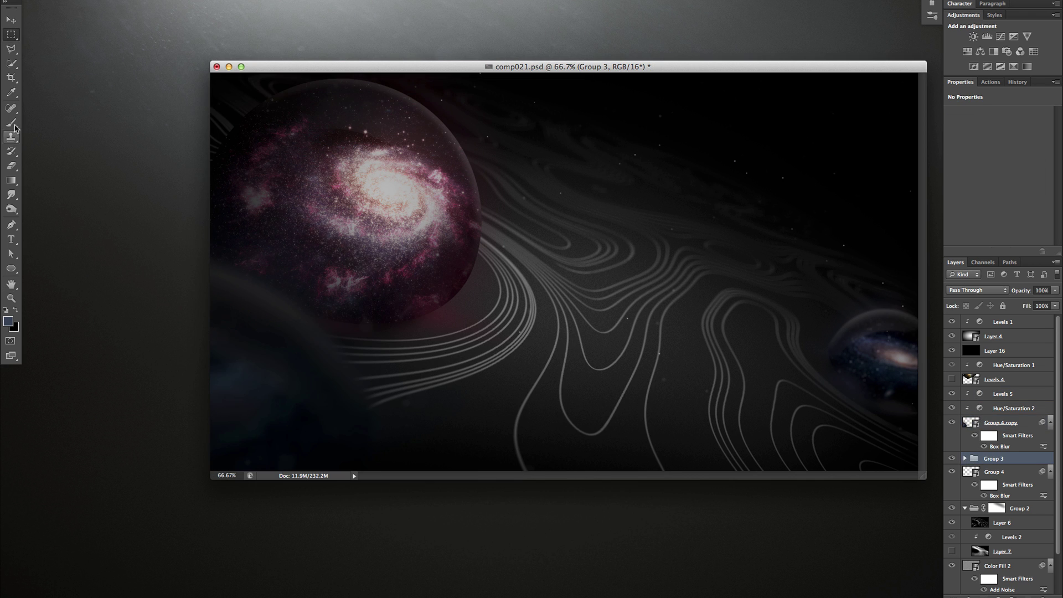
Create a white ellipse about 140 px wide behind the big galaxy sphere's right edge and reshape its outline with a flatter base.
key(alt+bracketleft)
drag(462, 198, 510, 248)
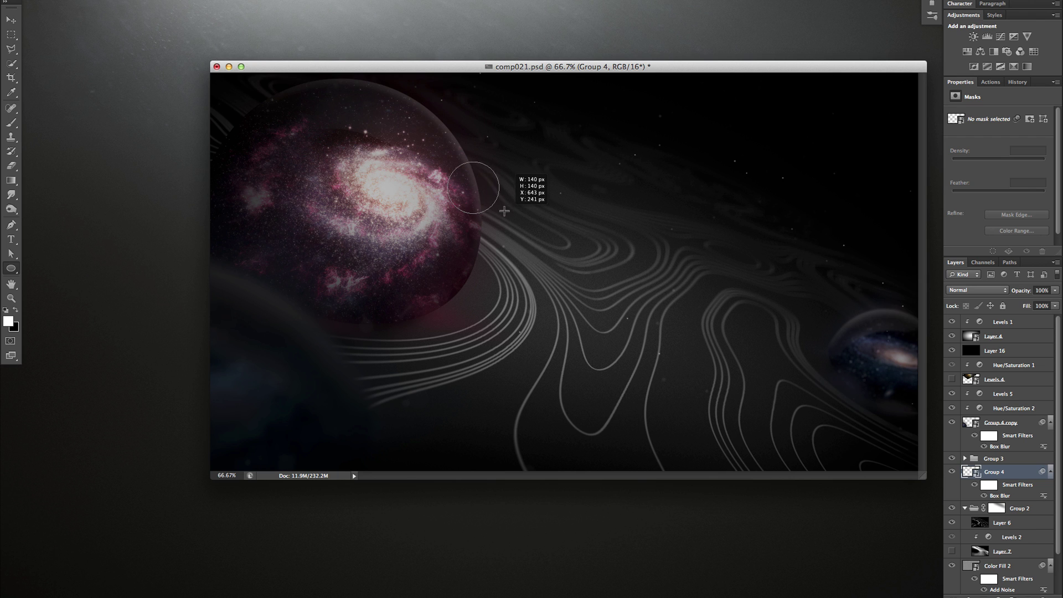
drag(504, 211, 504, 211)
key(a)
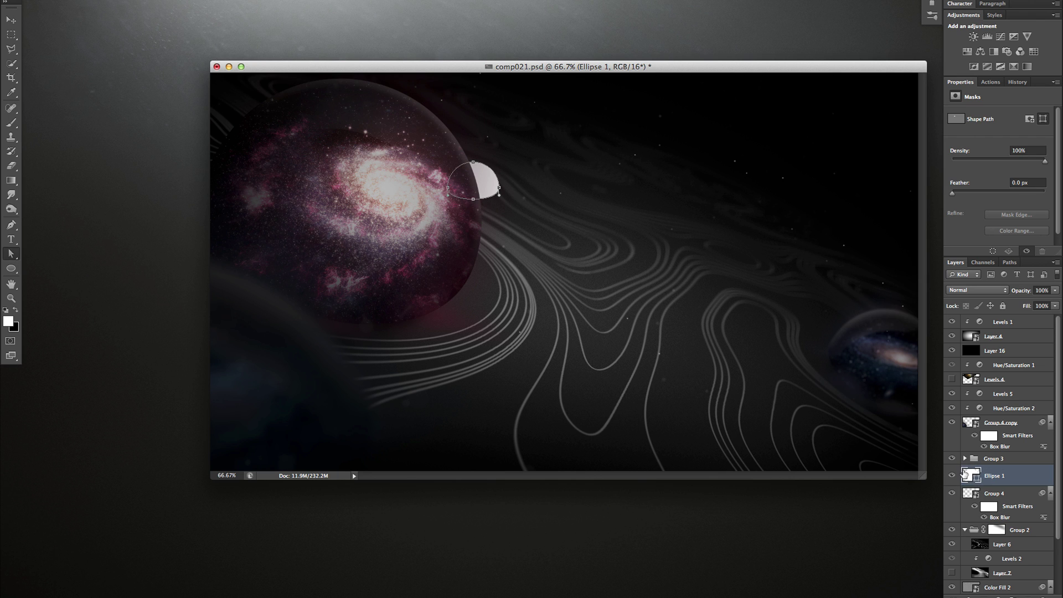
key(Return)
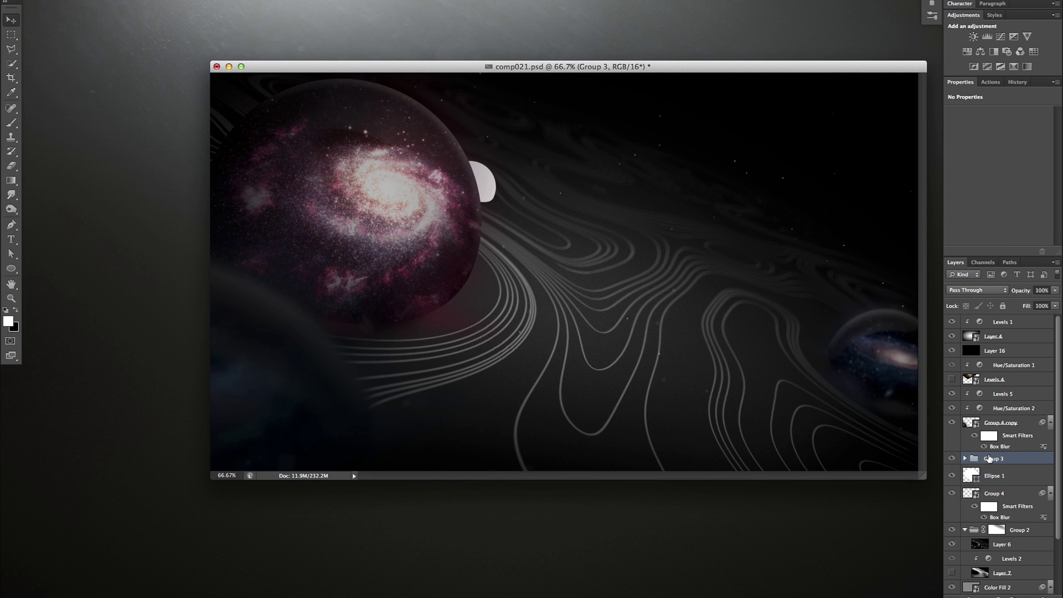
Apply Bevel & Emboss and Inner Shadow effects to Ellipse 1 so the white shape looks like a shaded sphere.
double_click(996, 475)
click(264, 382)
click(262, 431)
drag(365, 447, 375, 453)
click(264, 383)
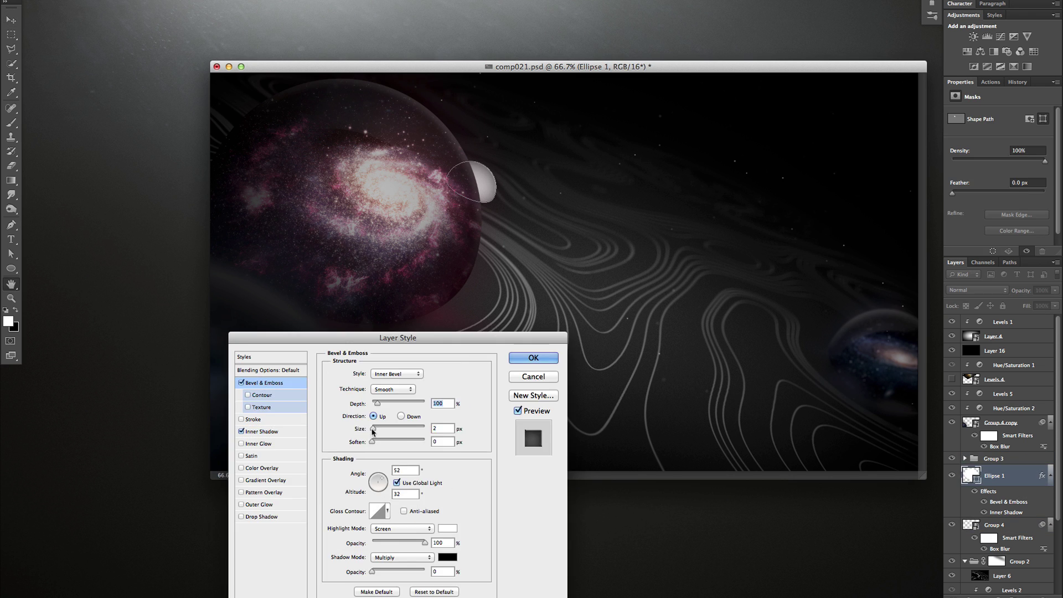
key(Return)
Group the white sphere and paint a soft white glow over it on a new layer.
key(ctrl+g)
key(ctrl+shift+alt+n)
key(b)
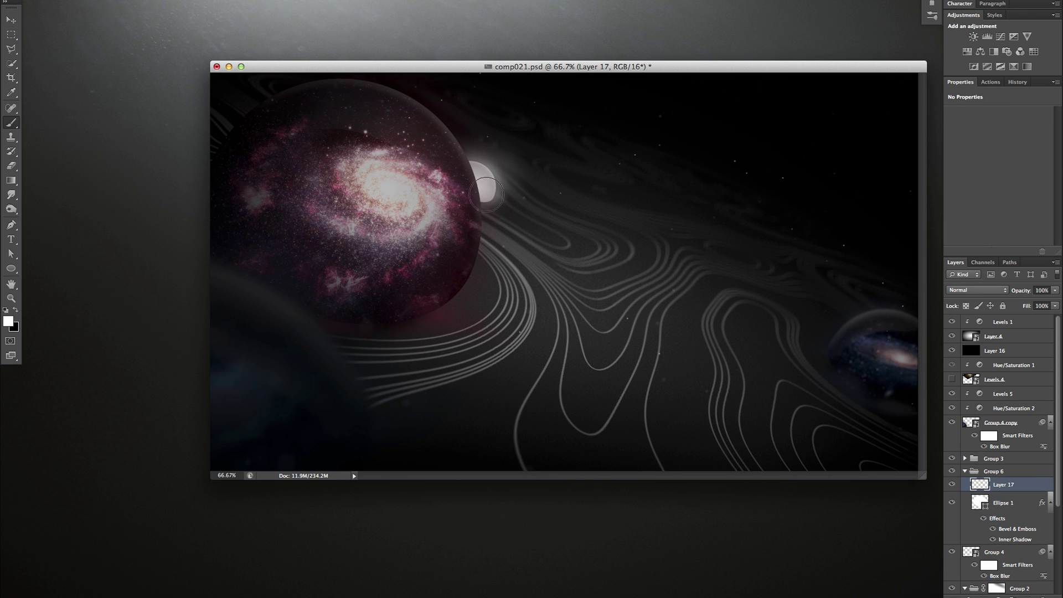
Add another glow layer behind the white sphere and retouch Layer 12's mask over the big galaxy sphere.
key(ctrl+shift+alt+n)
key(ctrl+bracketleft)
key(ctrl+bracketleft)
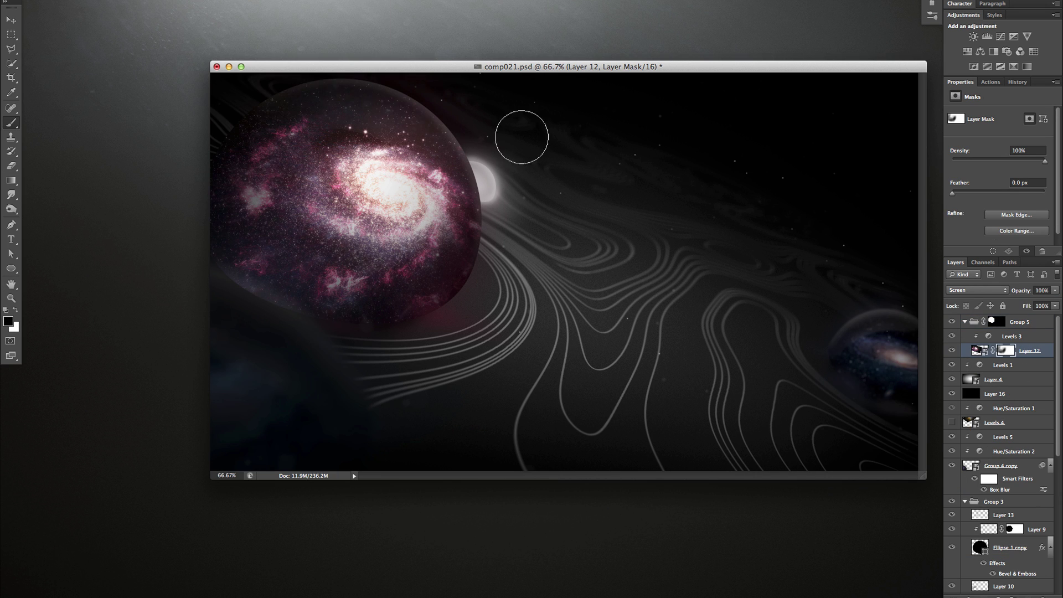
drag(454, 219, 301, 113)
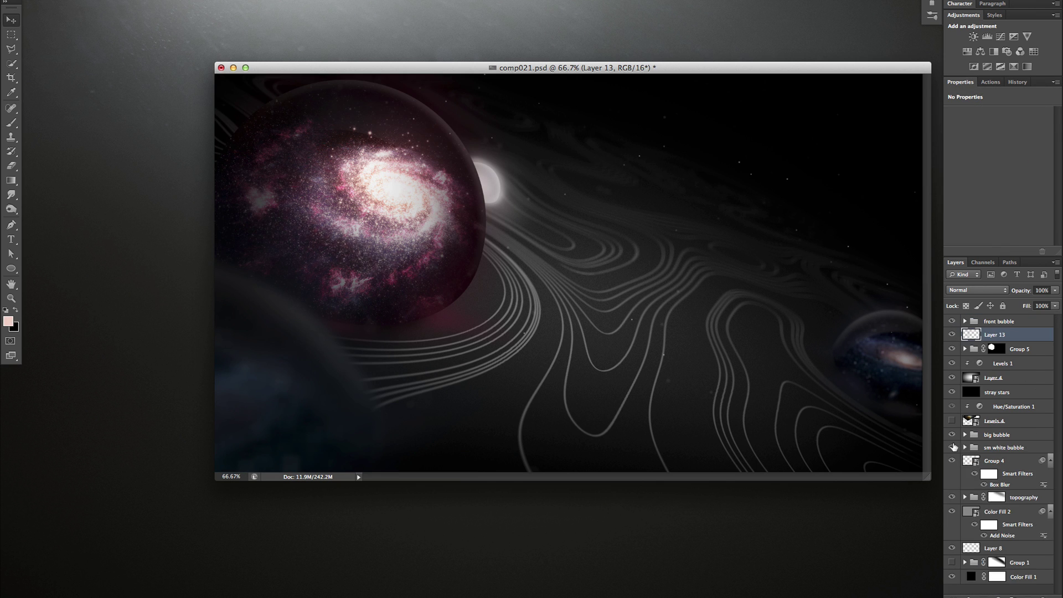
Place a smaller copy of Ellipse 1 in the dark area between the spheres and adjust its Bevel & Emboss effect.
drag(997, 423, 979, 475)
click(264, 382)
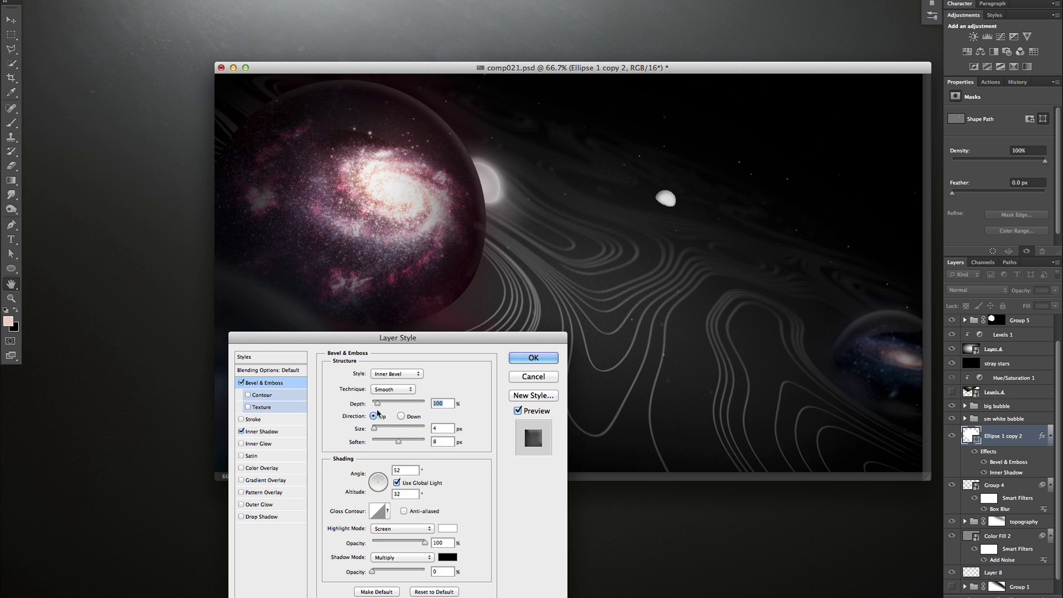
click(533, 358)
Draw a small black circle beside the glowing white sphere and shade it with Bevel & Emboss and a Screen-mode Inner Shadow.
click(1028, 418)
drag(517, 175, 536, 190)
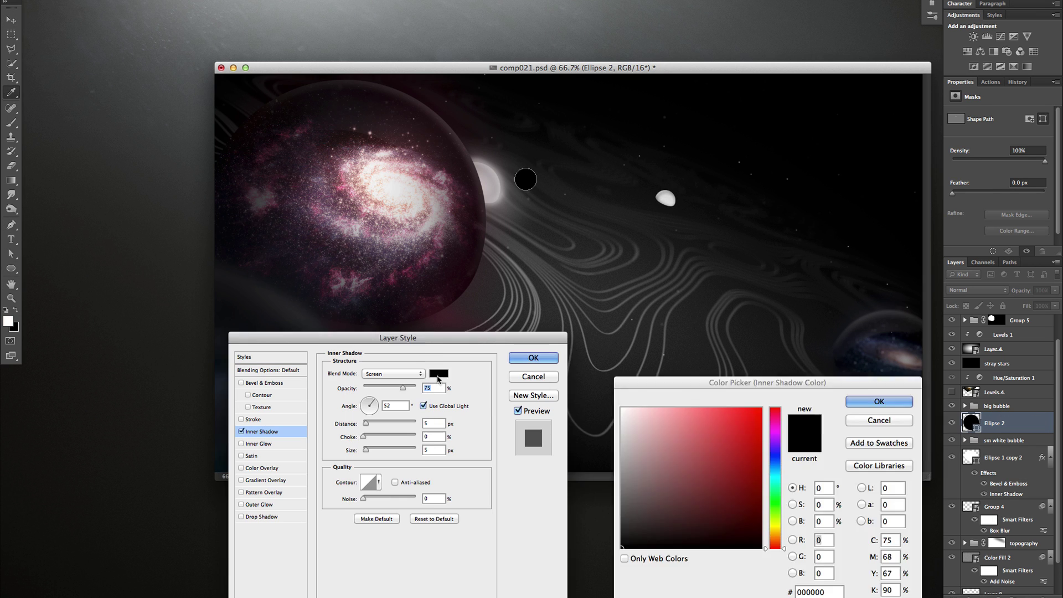
key(Return)
Duplicate the black circle twice and shrink the copies into tiny dark spheres trailing away from the first.
key(super+j)
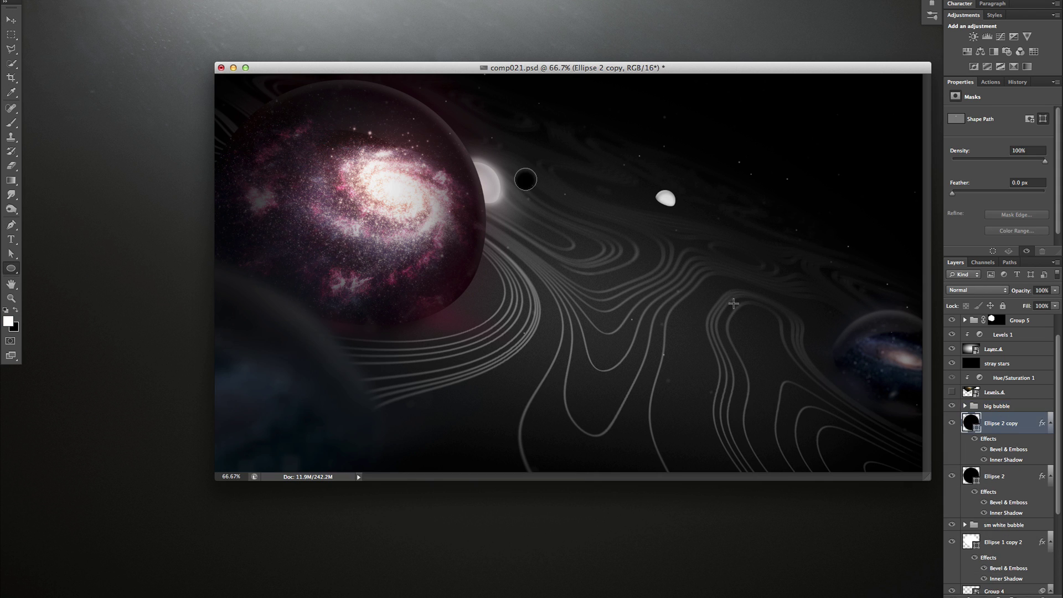
key(Return)
key(super+j)
Position a small white ellipse copy behind the tiniest dark sphere and add a white circle copy beside the farther white ellipse.
key(v)
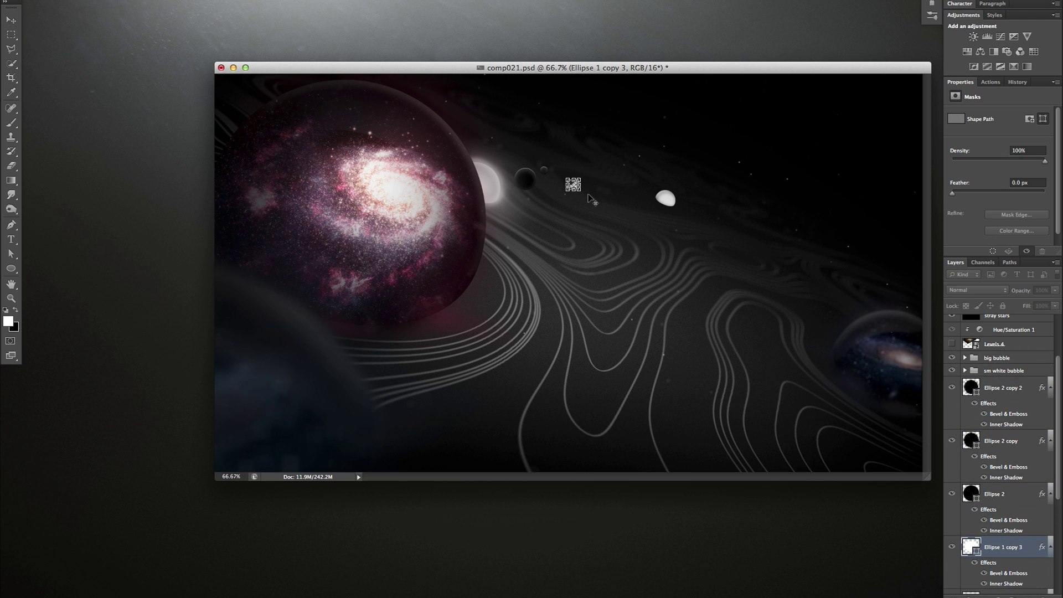
drag(591, 201, 592, 201)
scroll(1005, 487, down, 3)
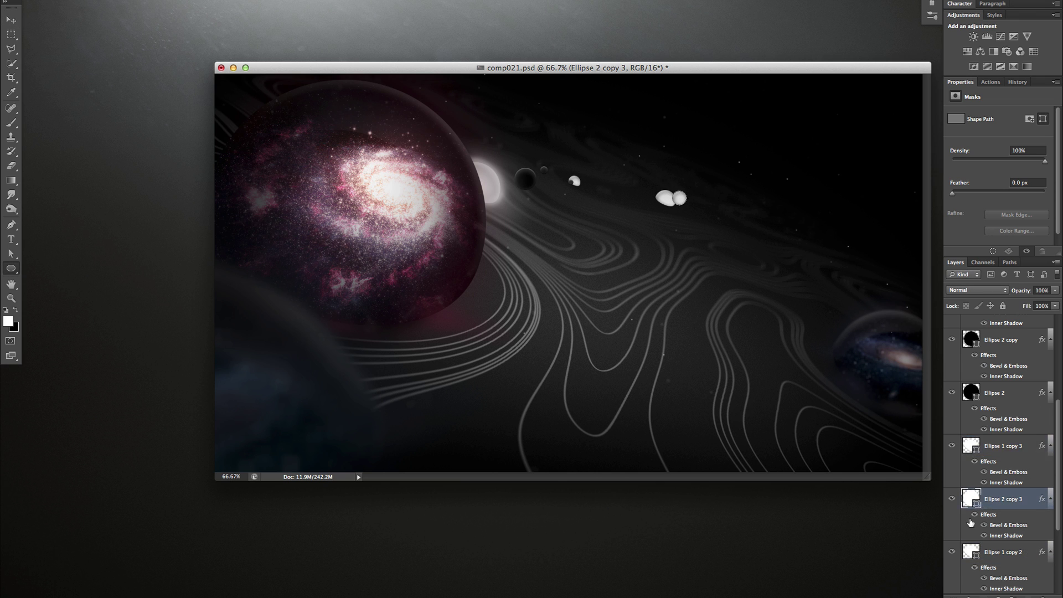
Draw a larger black ellipse between the two white sphere groups and reshape its anchor points into a tilted dome.
drag(602, 168, 638, 205)
key(a)
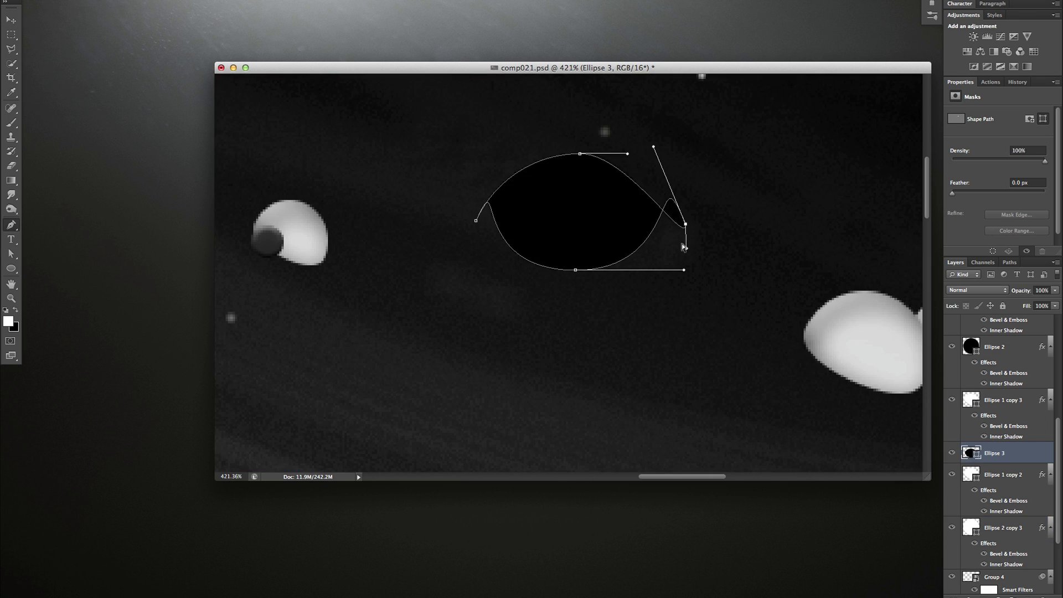
drag(474, 209, 493, 161)
drag(642, 185, 636, 199)
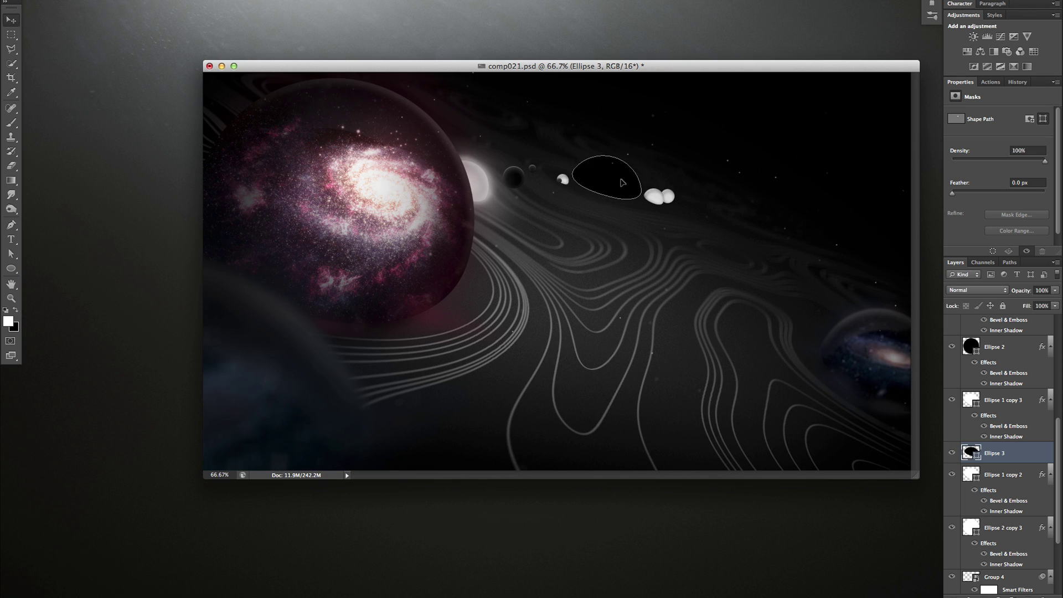
key(Return)
Apply an Inner Bevel to the black dome, reduce its highlight opacity, and adjust the dome's size.
click(1023, 347)
double_click(1023, 453)
click(264, 382)
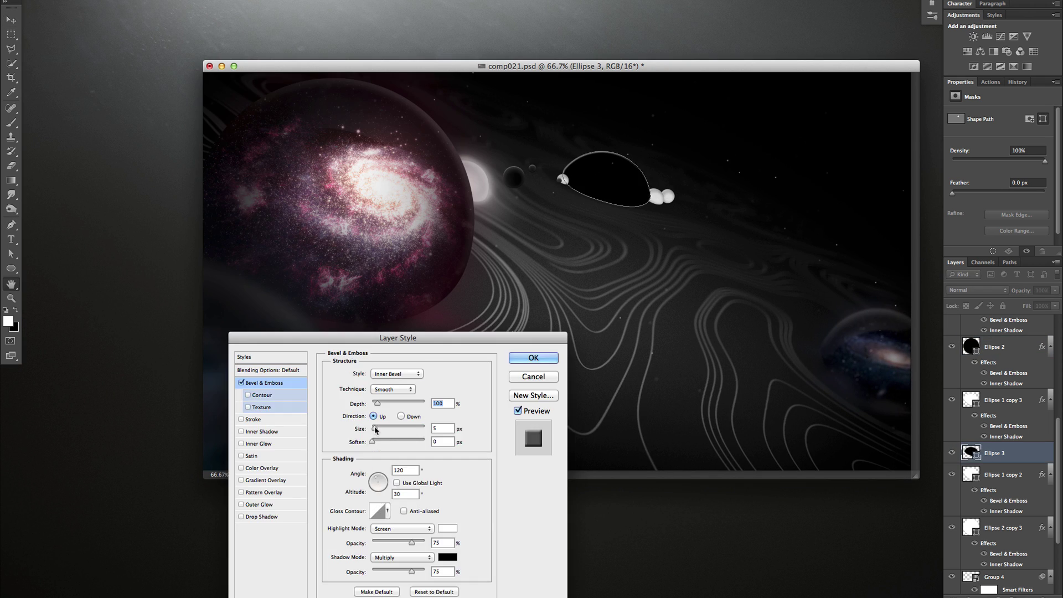
click(533, 358)
double_click(1023, 453)
click(265, 382)
drag(410, 543, 392, 543)
click(533, 359)
key(super+t)
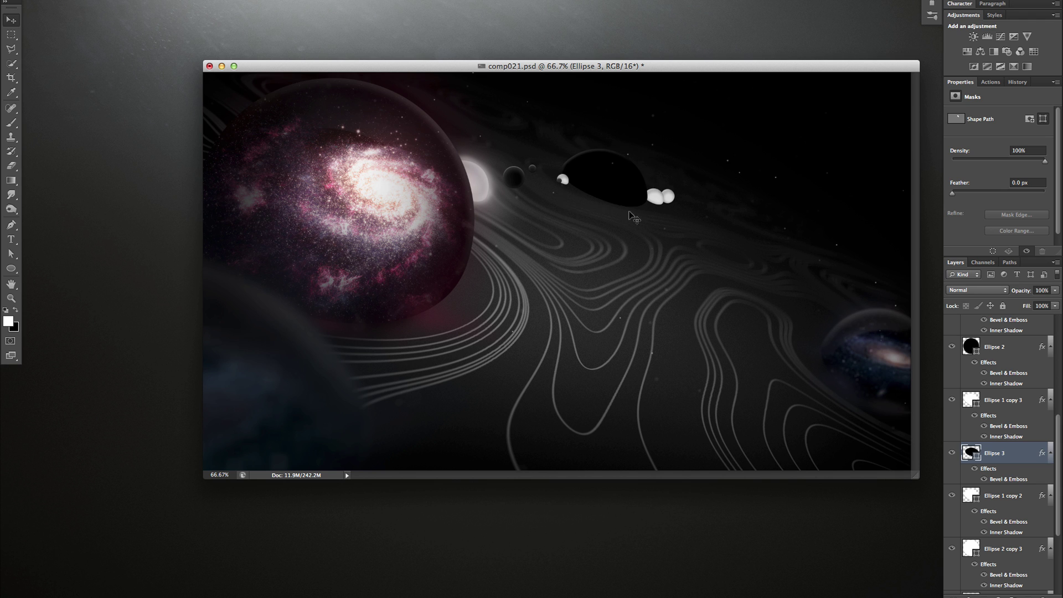
Add a layer clipped to the dome, mask it with a circular selection about 246 px wide, and brush in a soft rim highlight.
key(super+shift+alt+n)
drag(11, 34, 61, 35)
drag(555, 162, 644, 256)
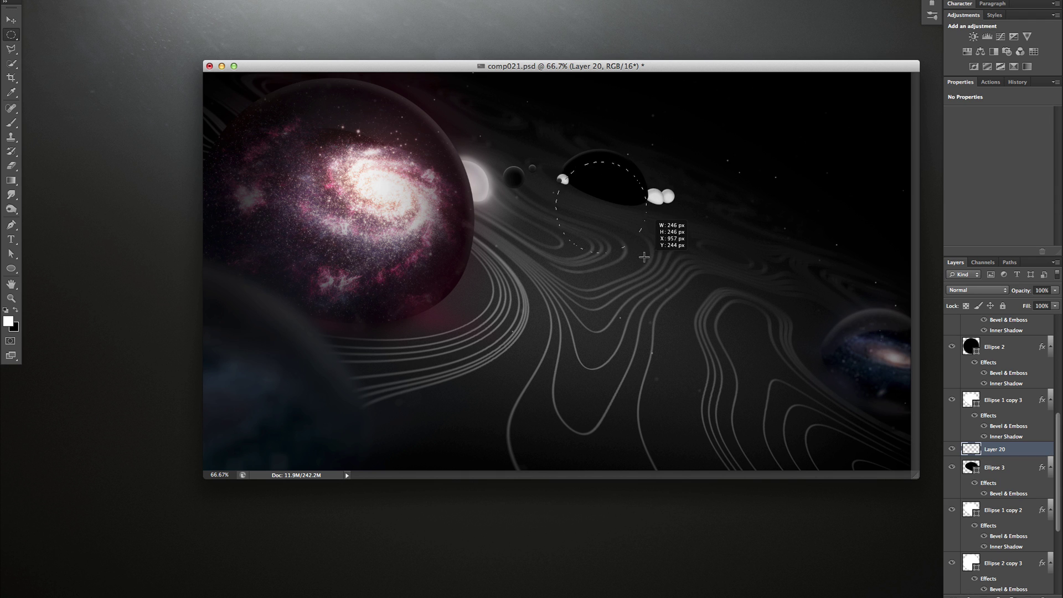
click(978, 595)
key(b)
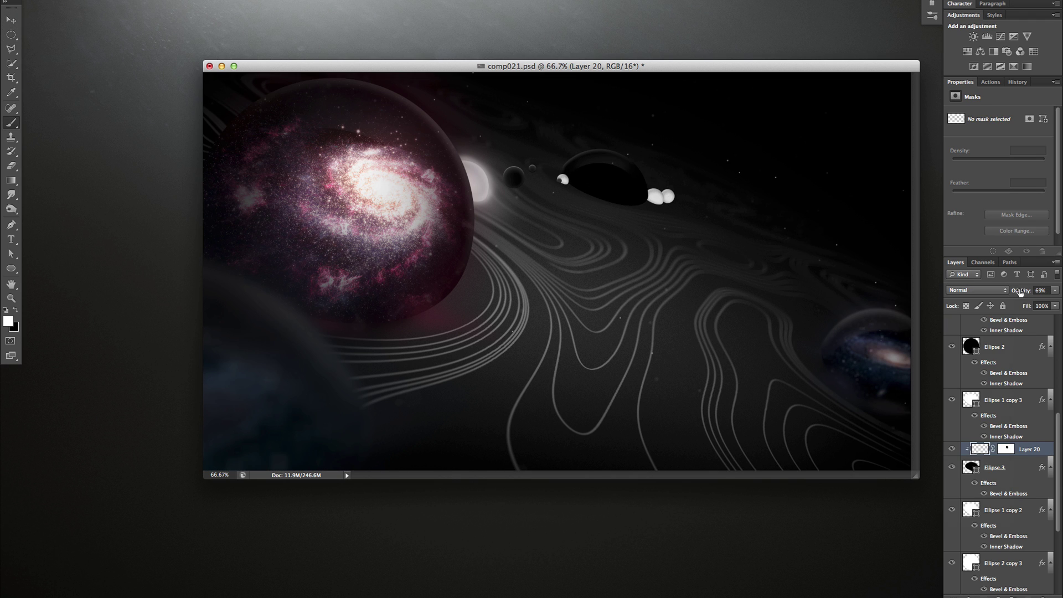
Group Ellipse 1 copy 3 and paint a small white glow over it on a new layer.
click(1002, 400)
key(super+g)
key(super+shift+alt+n)
right_click(569, 178)
key(Return)
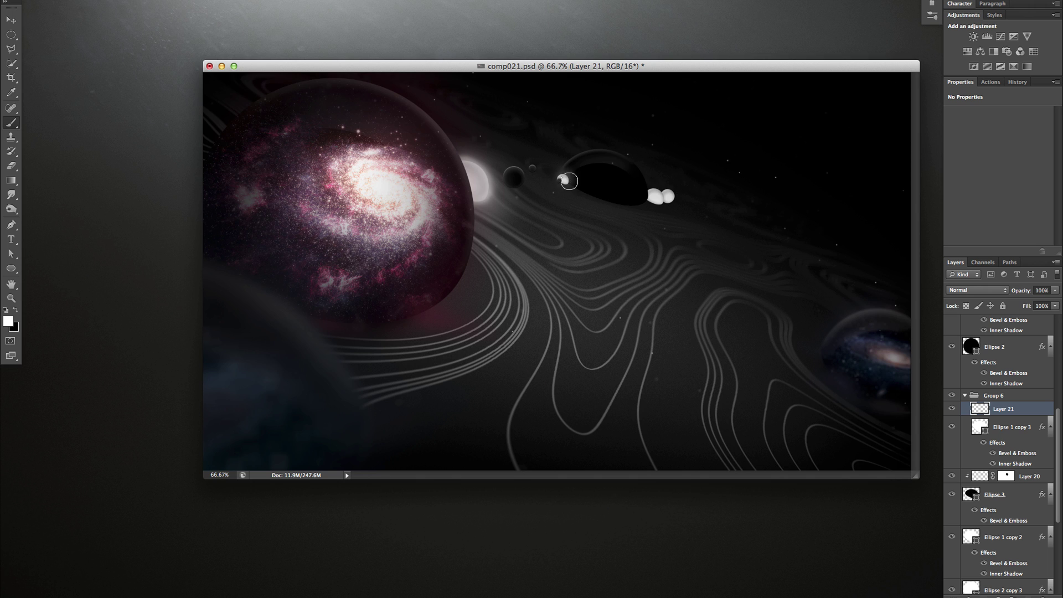
Add an Outer Glow effect to the pair of white spheres beside the dome.
key(super+equal)
key(super+equal)
key(super+equal)
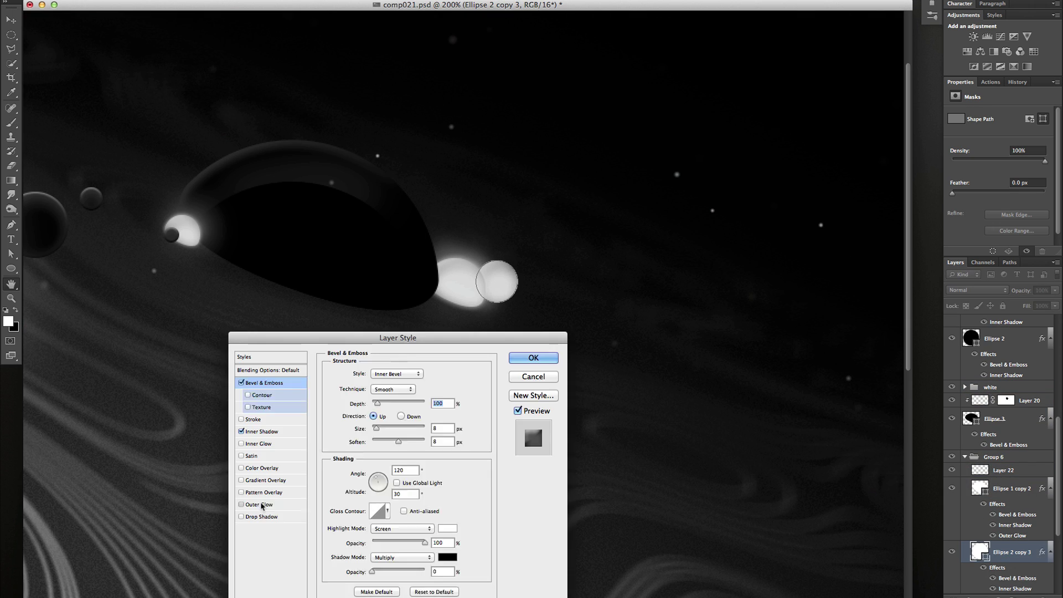
click(264, 503)
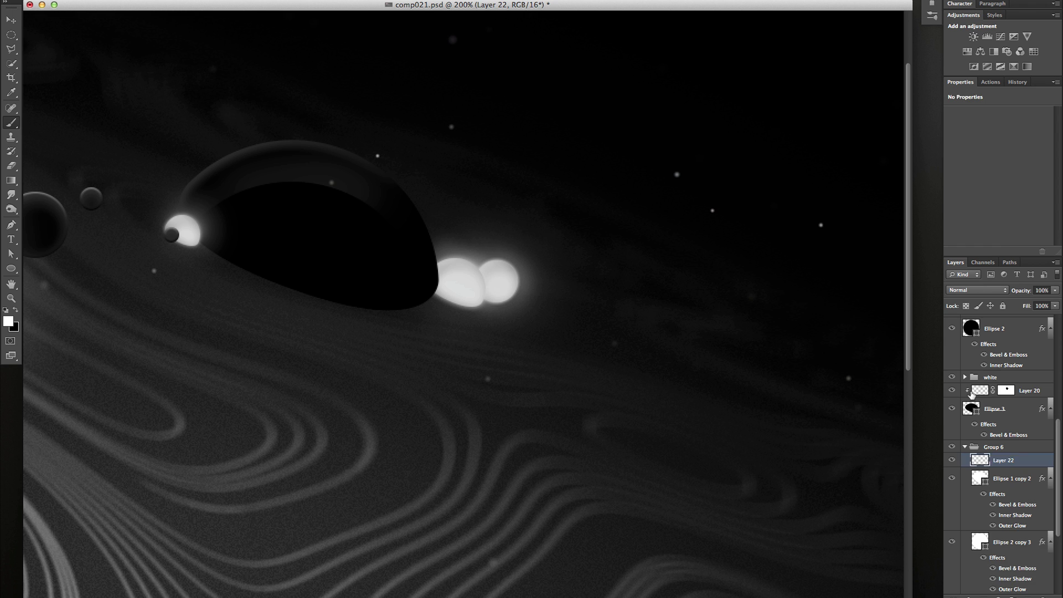
Add a clipped layer above Layer 20, paste the blue starfield image, and clip and position it inside the black dome.
click(971, 394)
key(super+alt+shift+n)
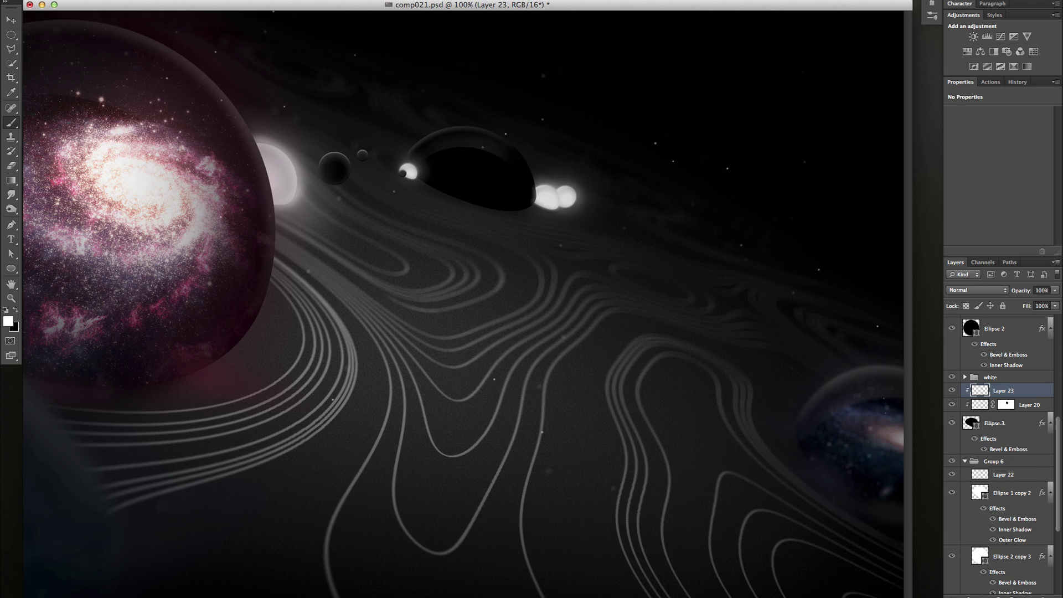
key(super+v)
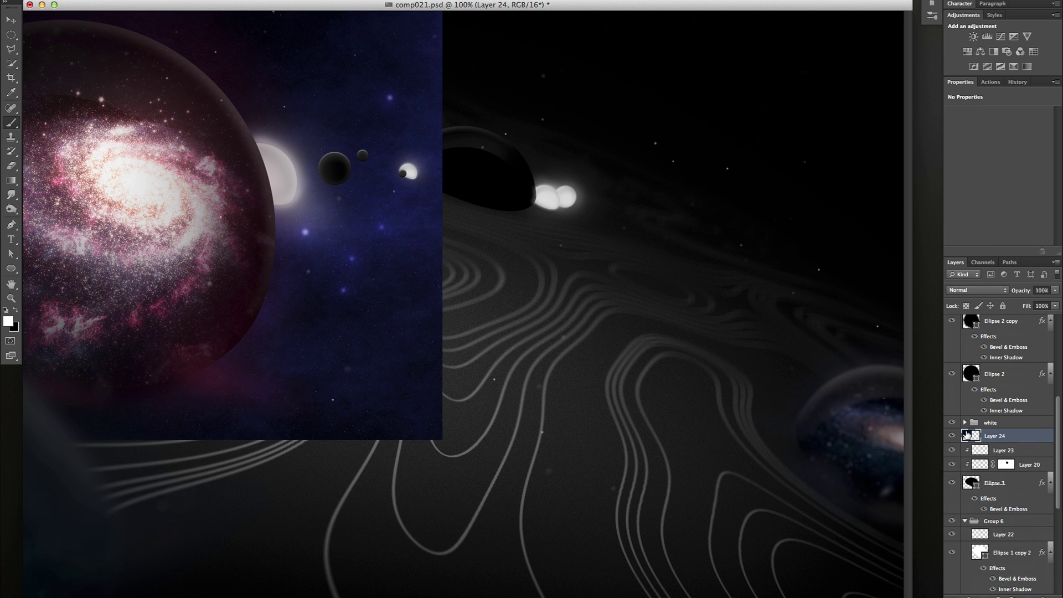
key(super+alt+g)
drag(504, 273, 643, 113)
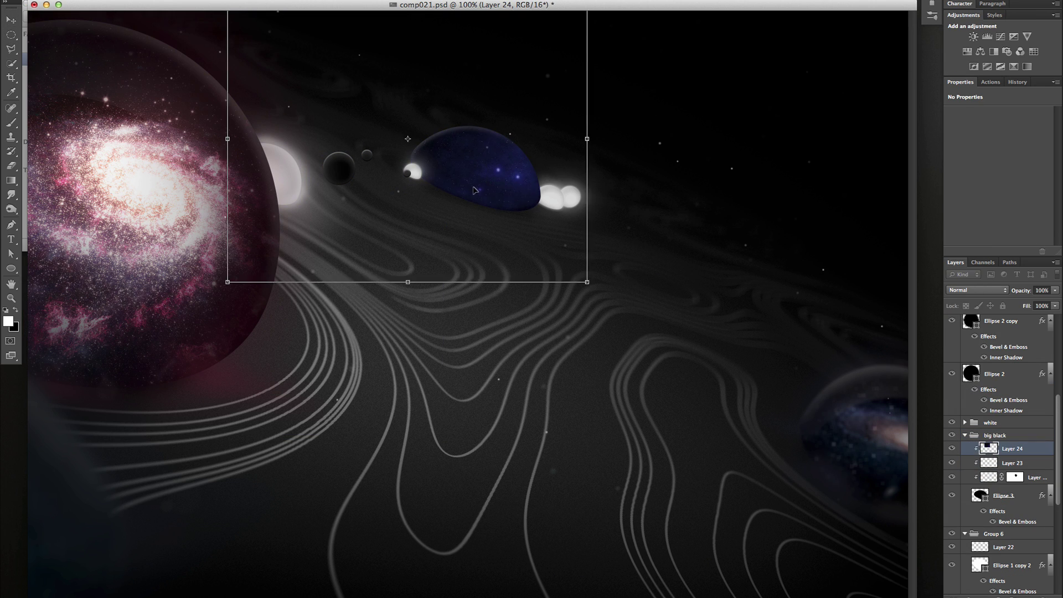
Mask the starfield layer with a soft brush to blend it into the dome's edges.
key(b)
right_click(545, 191)
key(Return)
Mute the starfield with a clipped Hue/Saturation adjustment and set the starfield layer's opacity to 50%.
click(277, 21)
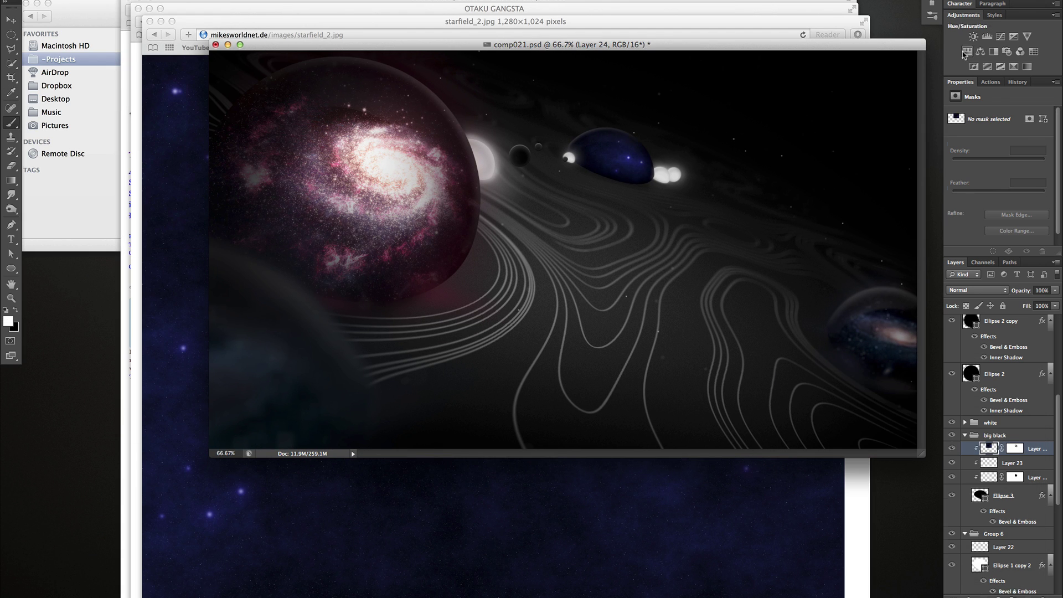
click(966, 52)
drag(1029, 291, 1016, 293)
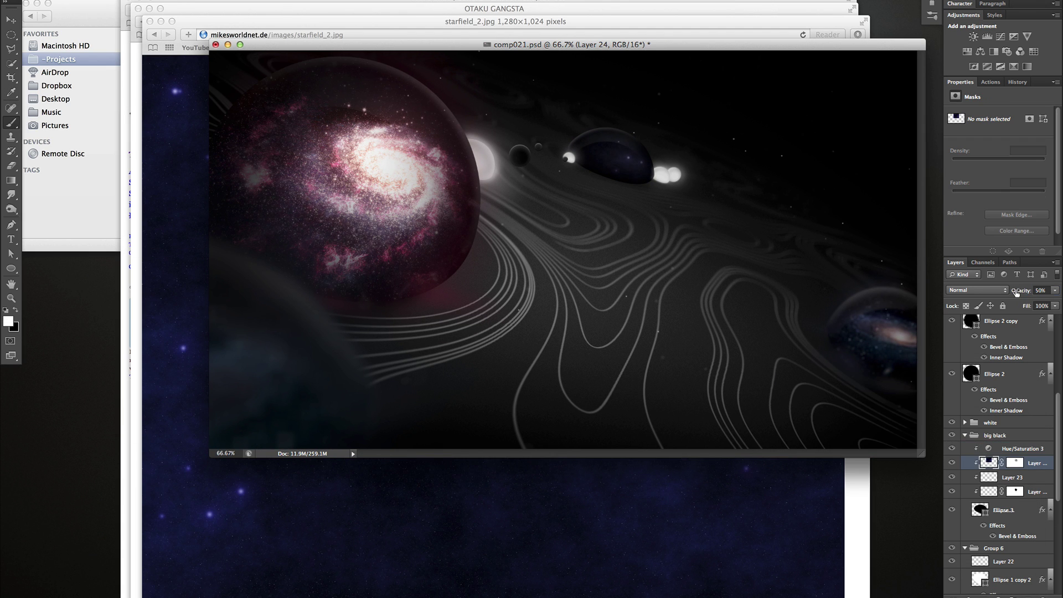
Collapse the dome and white sphere groups and reorder the small black Ellipse 2 layers above the white group.
click(965, 436)
click(965, 449)
drag(985, 327, 970, 449)
click(991, 481)
shift+click(992, 507)
right_click(992, 494)
click(996, 368)
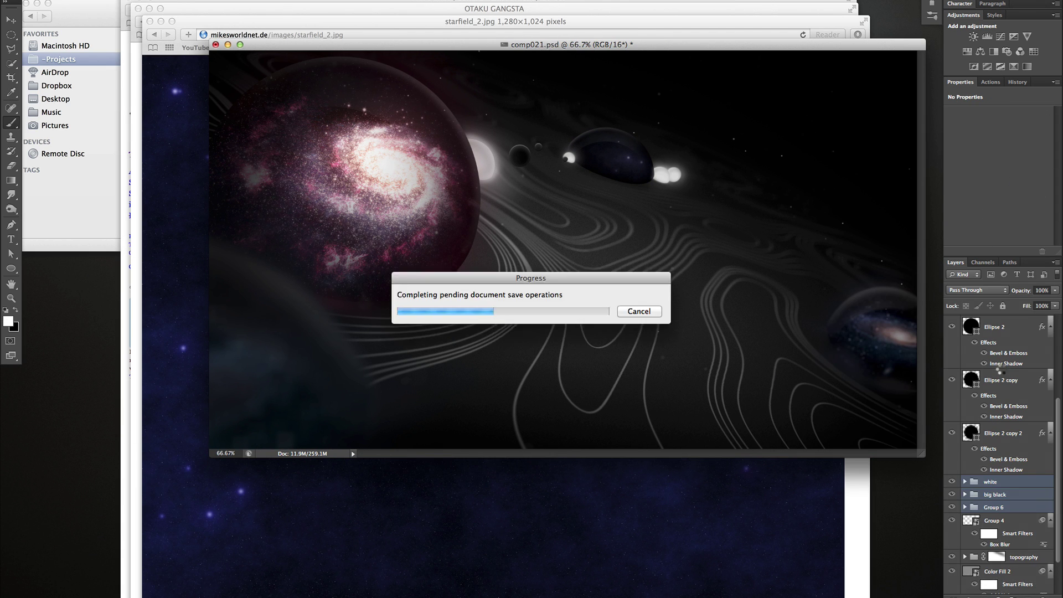
click(111, 5)
drag(509, 544, 507, 546)
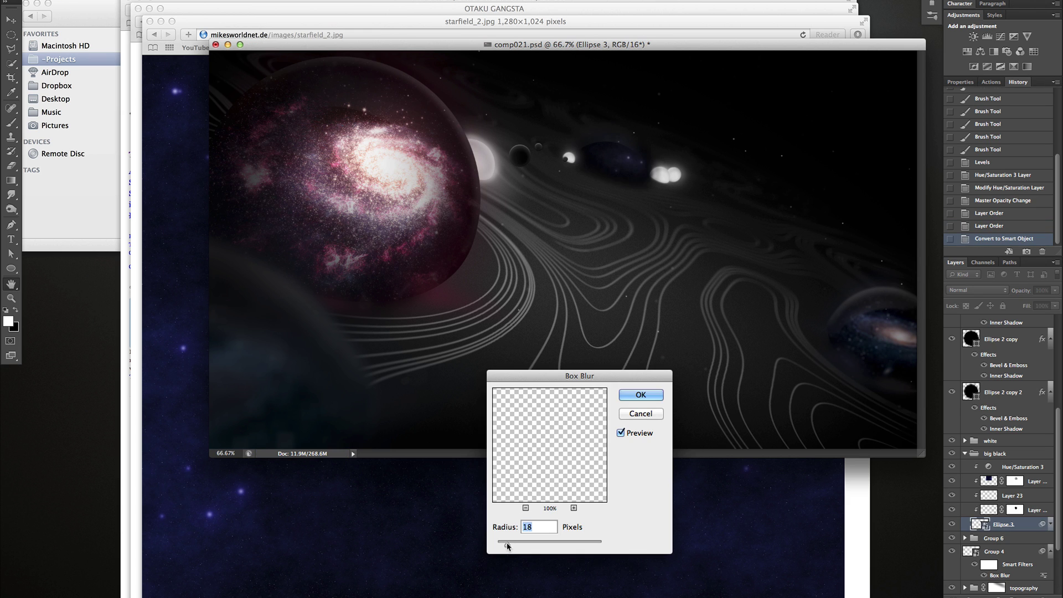
click(641, 415)
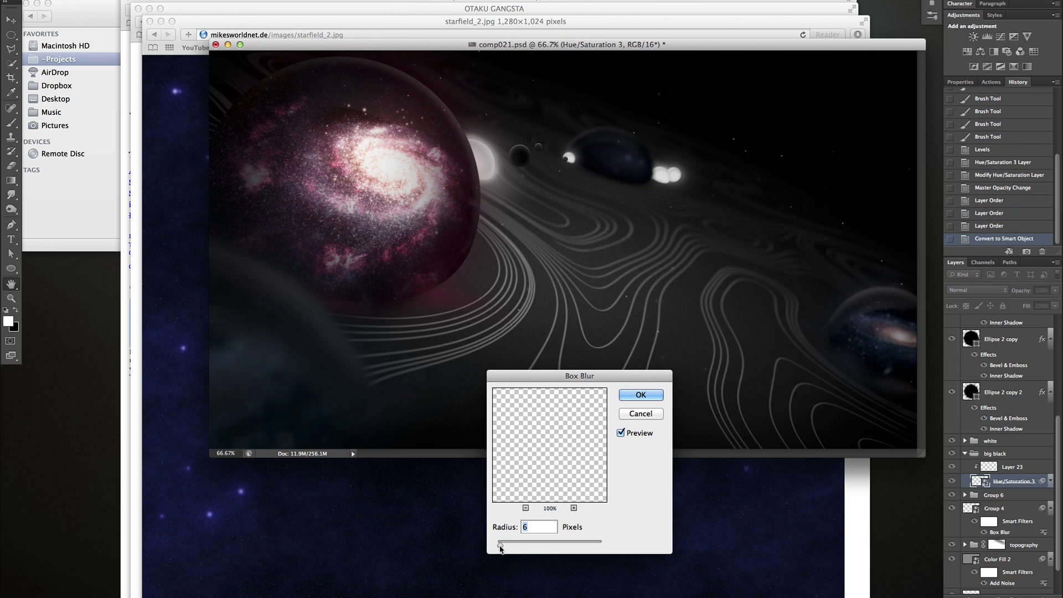
Blur the merged dome Smart Object and the white group Smart Object with Box Blur at a 6-pixel radius.
key(Return)
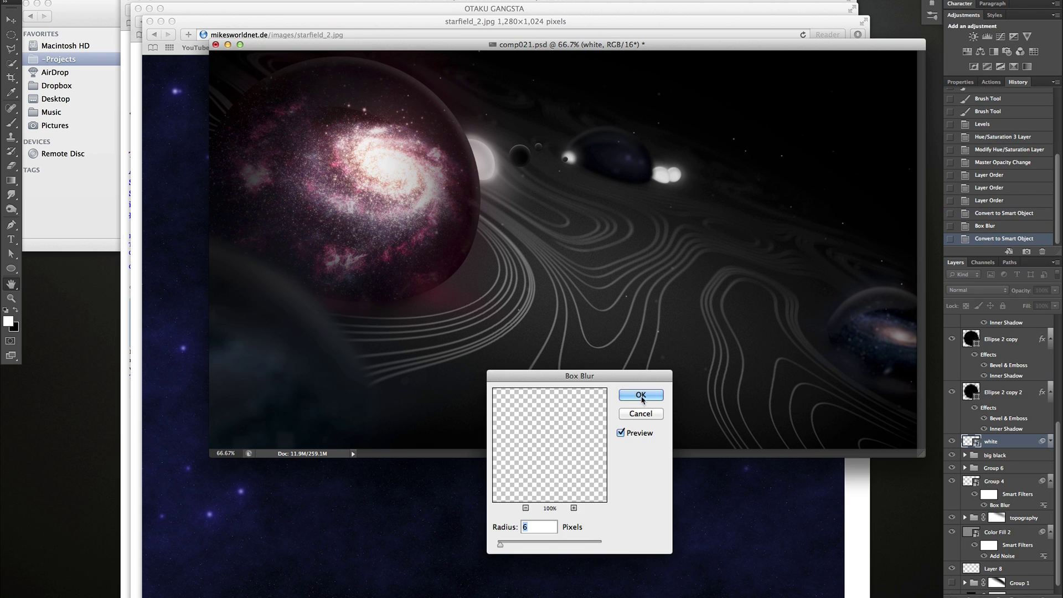
click(637, 396)
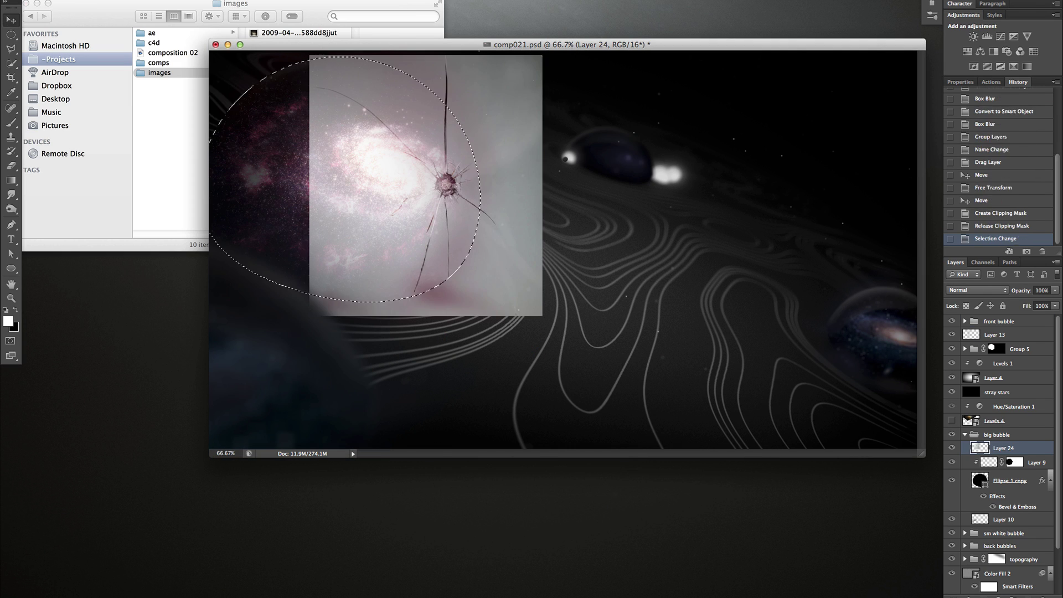
Position the cracked-glass image over the big galaxy sphere's right half and blend it in Overlay mode.
drag(418, 101, 441, 163)
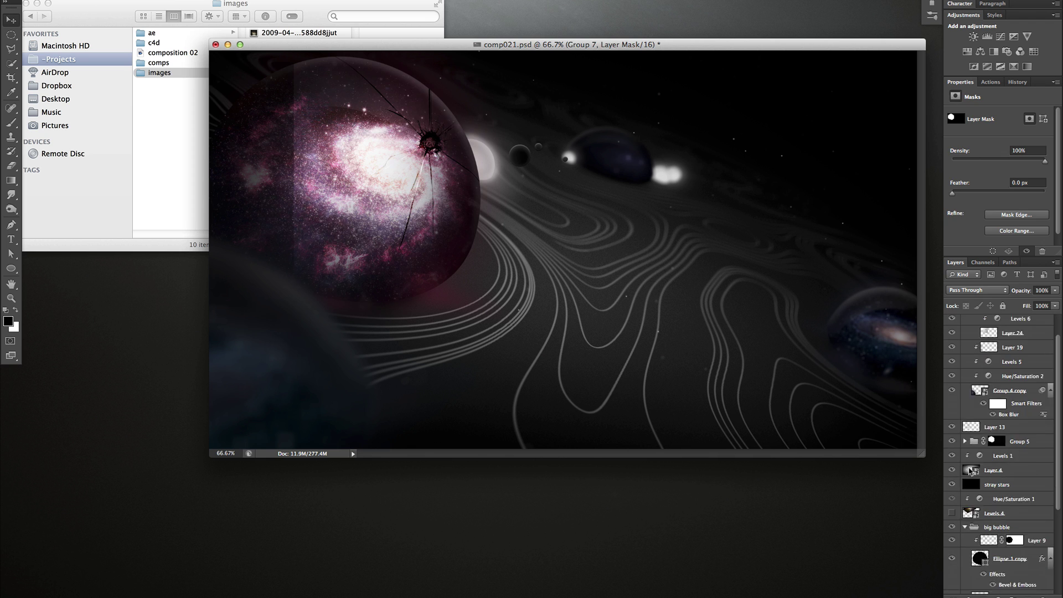
drag(415, 149, 443, 199)
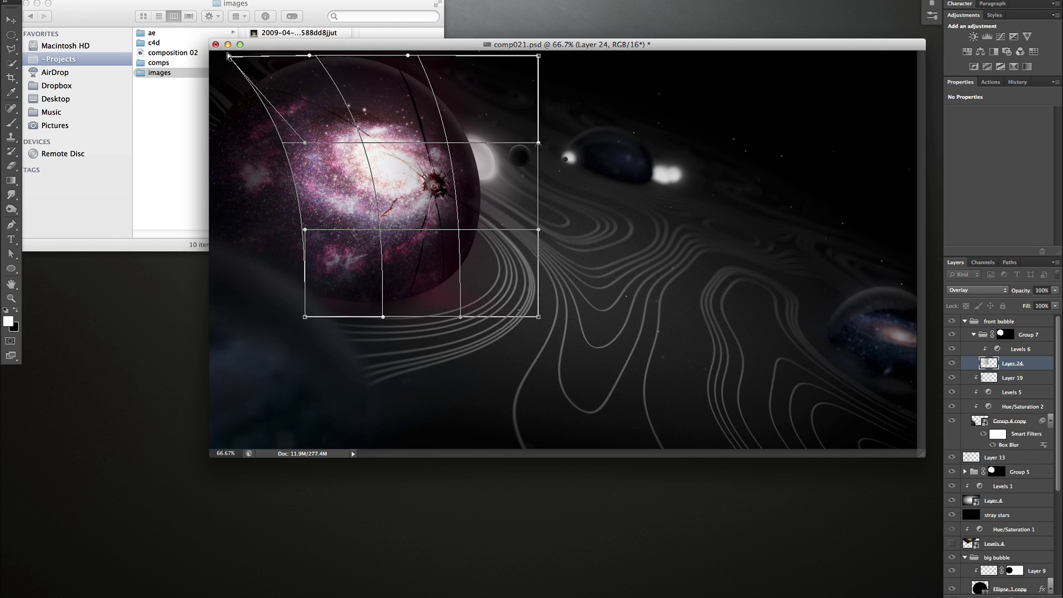
Warp the cracked-glass layer so its corners and cracks follow the big sphere's curvature.
drag(354, 232, 370, 230)
drag(538, 316, 438, 316)
drag(538, 56, 410, 71)
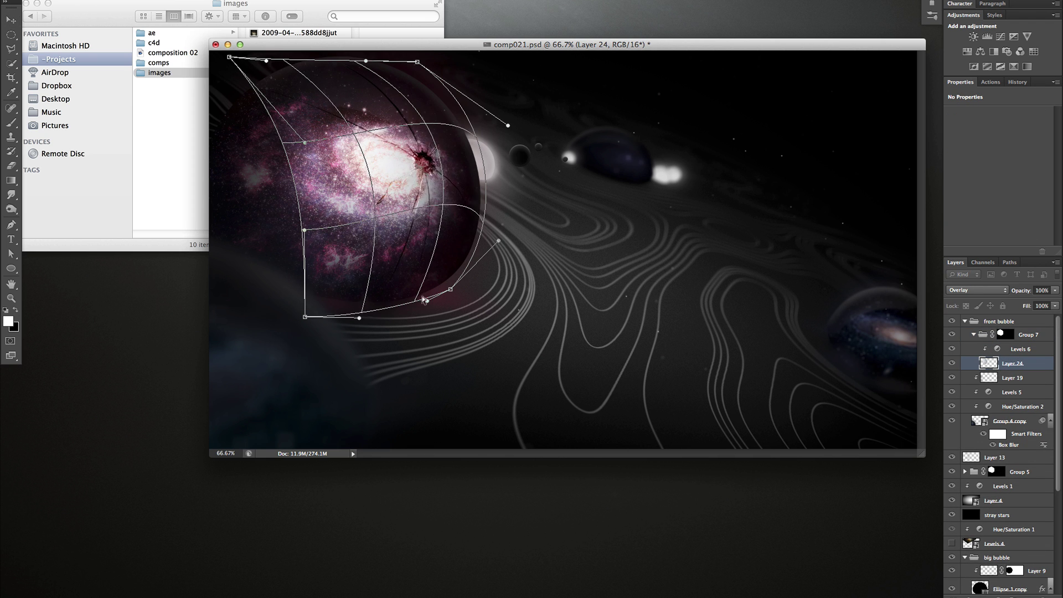
drag(426, 301, 451, 289)
drag(305, 316, 307, 302)
drag(229, 57, 248, 88)
drag(507, 126, 500, 124)
key(Return)
Add a layer mask to the cracked-glass layer and paint out cracks over the big sphere's upper and central areas.
click(988, 597)
key(b)
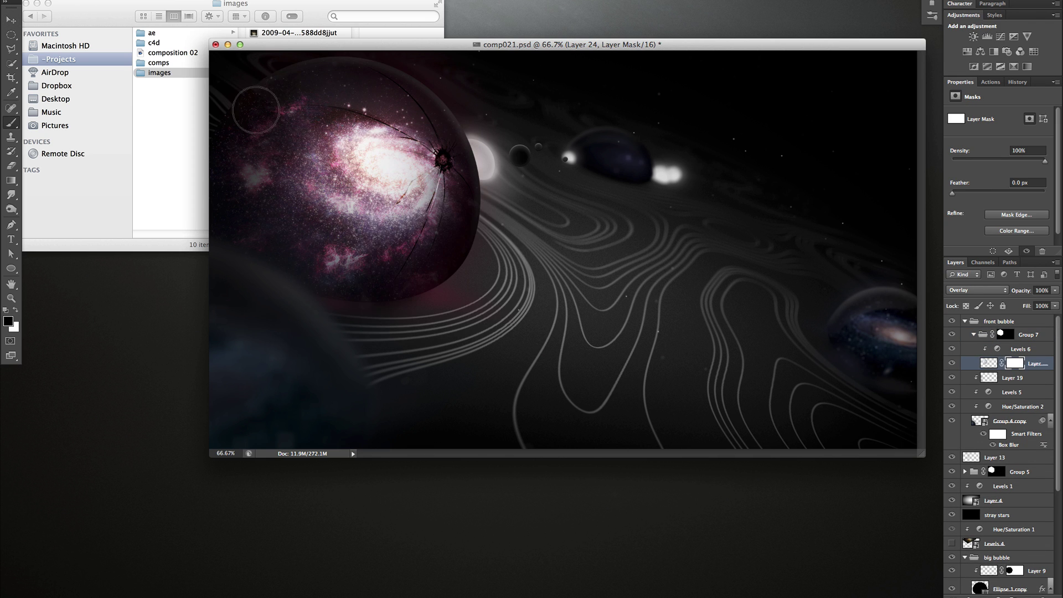
drag(256, 109, 315, 78)
click(951, 363)
click(952, 363)
drag(346, 145, 378, 171)
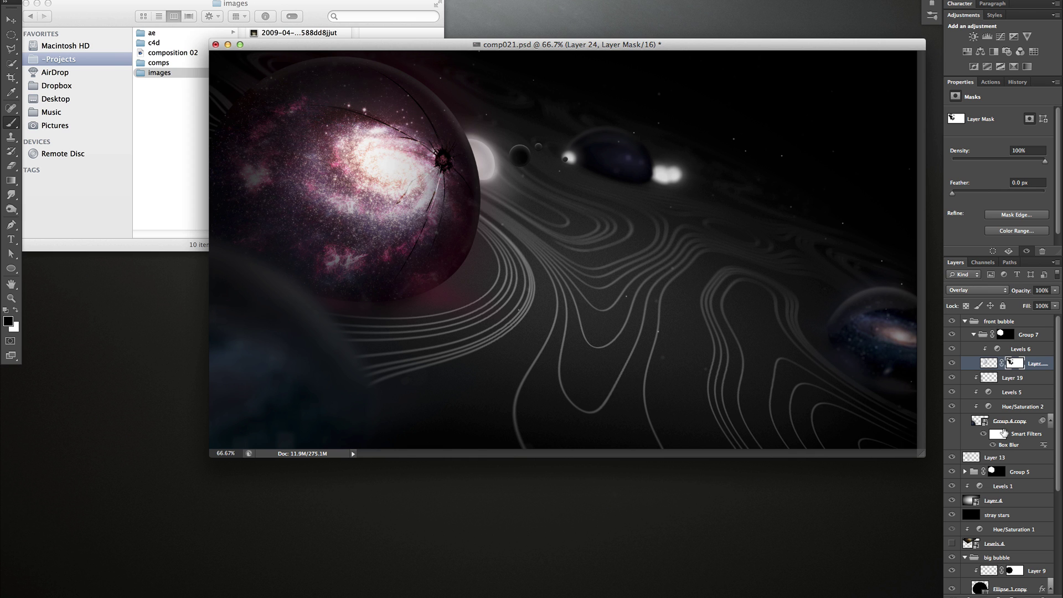
Duplicate the masked crack layer with its Levels adjustment, stack the copies beneath the originals and blend the crack copy in Soft Light.
click(989, 364)
key(super+j)
drag(1019, 349, 1020, 371)
alt+click(988, 385)
click(989, 392)
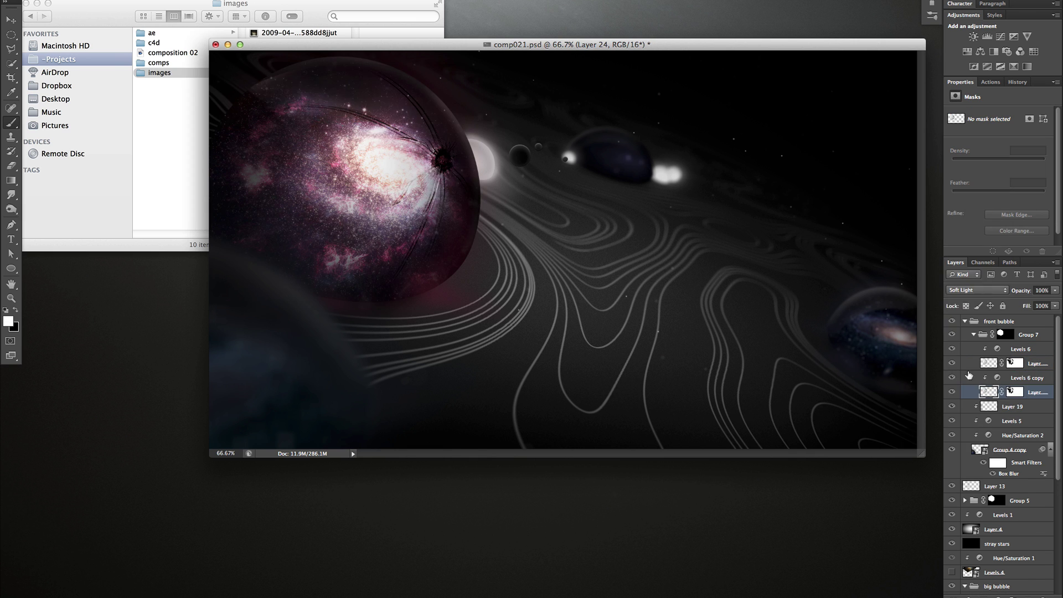
click(977, 290)
click(977, 183)
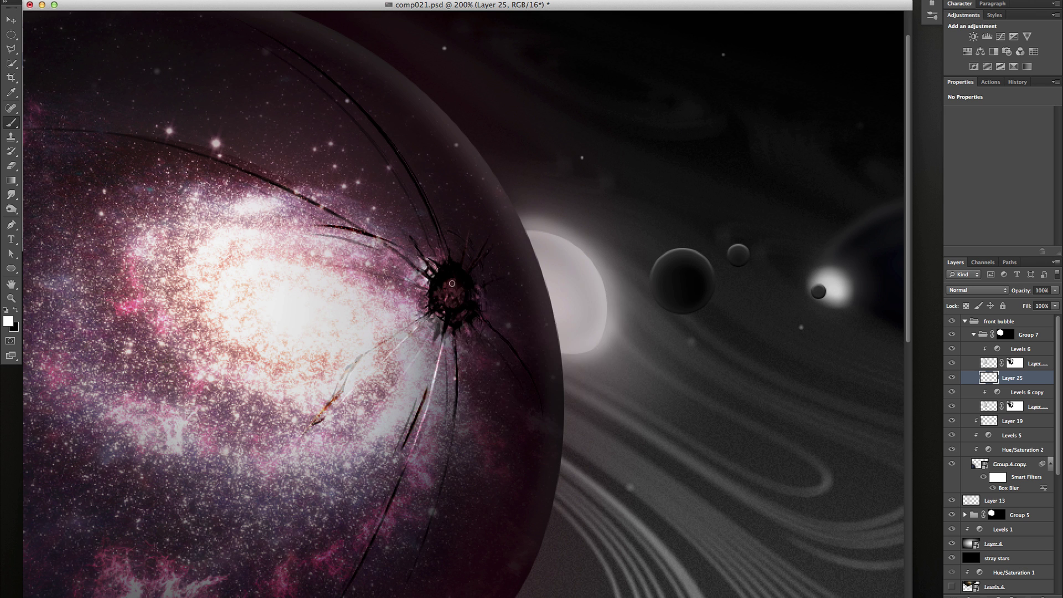
Set up a small brush and paint fine light details around the impact hole on Layer 25.
right_click(462, 300)
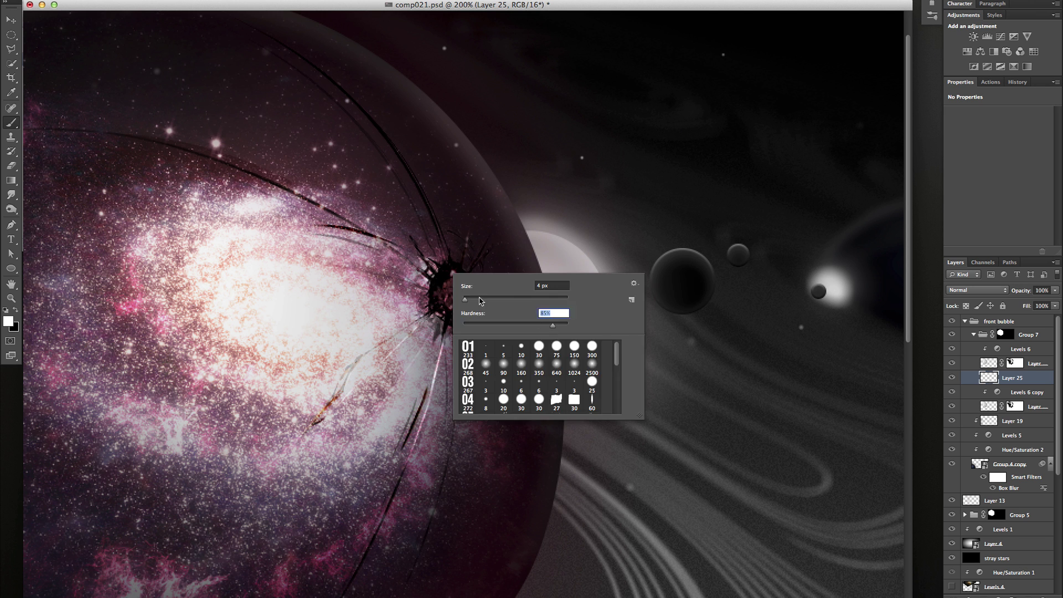
key(Return)
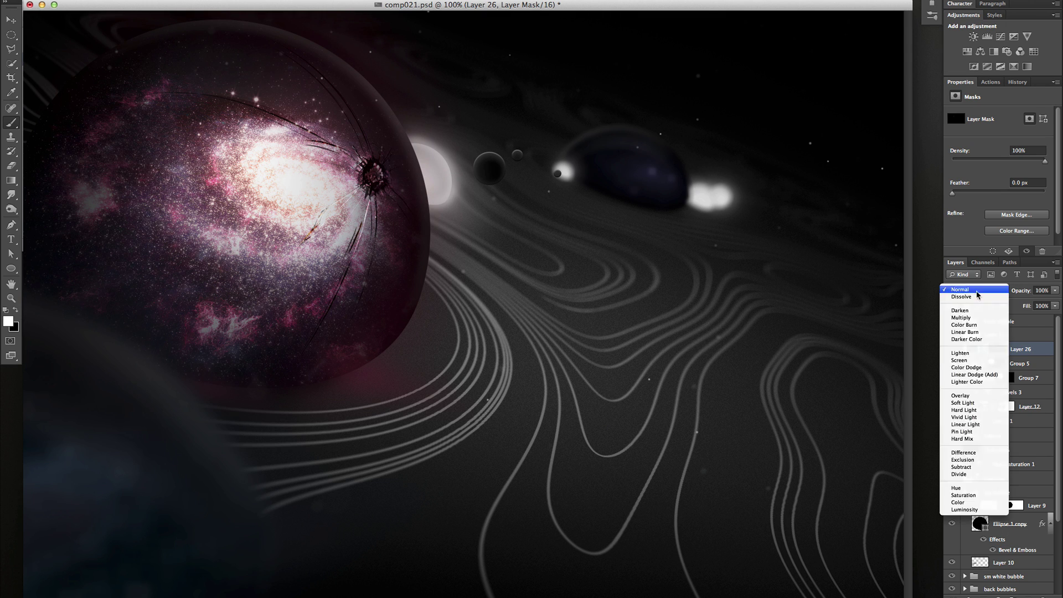
Blend the blue nebula layer in Screen mode and paint its mask to reveal blue gas around the small spheres.
key(Escape)
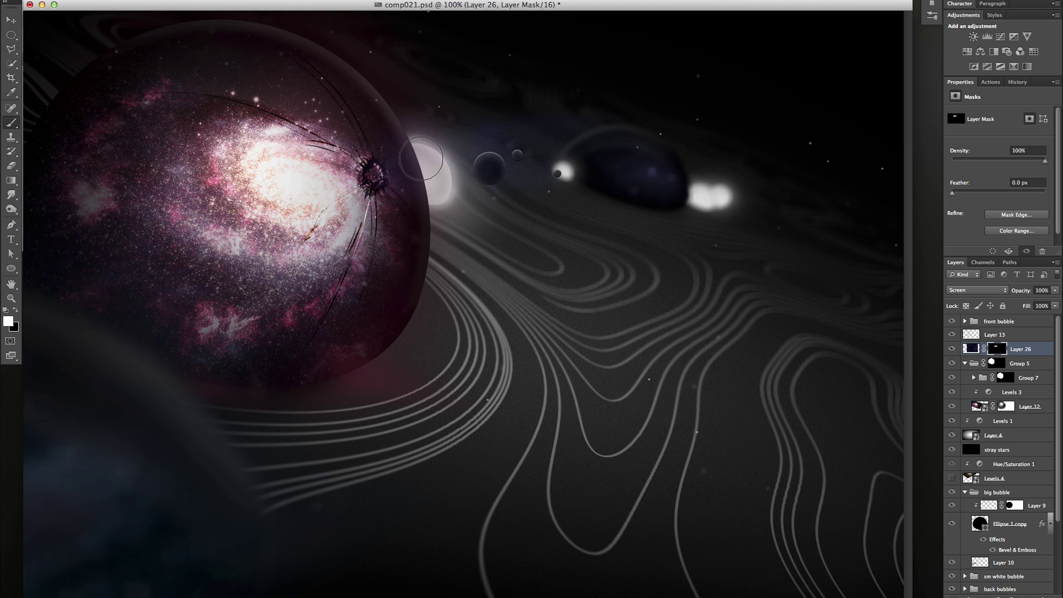
right_click(496, 154)
key(Return)
drag(542, 122, 498, 183)
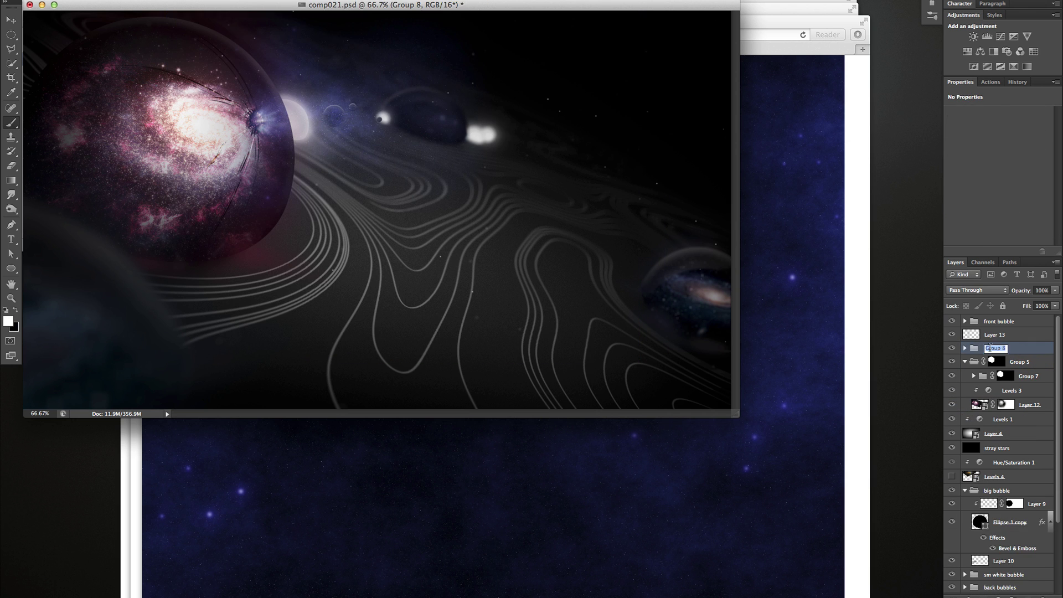
drag(1000, 153, 1011, 158)
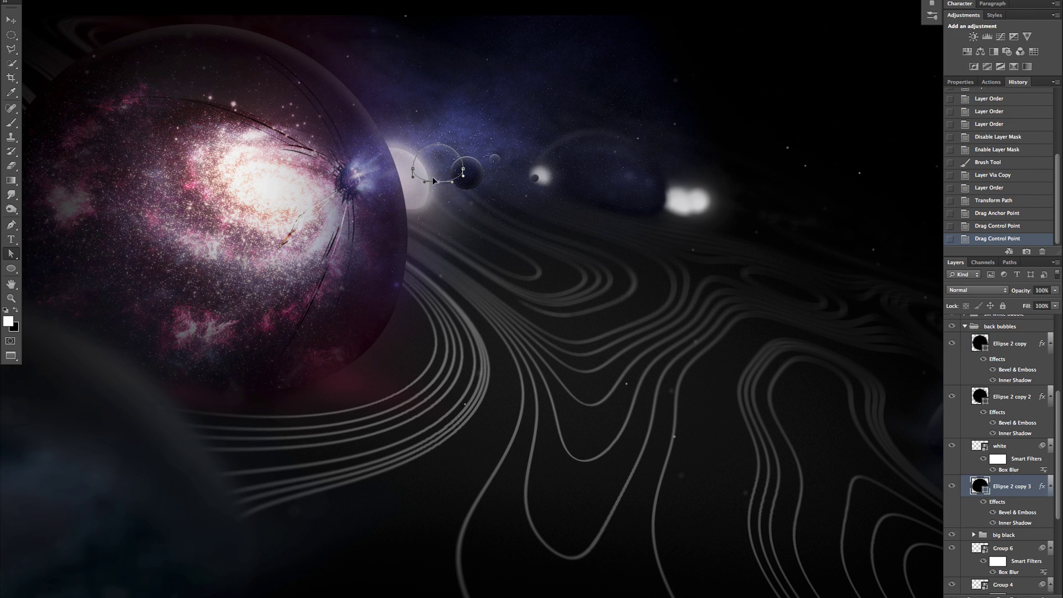
Rotate the small Ellipse 2 copy 3 sphere about 8° and place a reduced copy of the white glow beyond the white pair.
drag(487, 166, 485, 177)
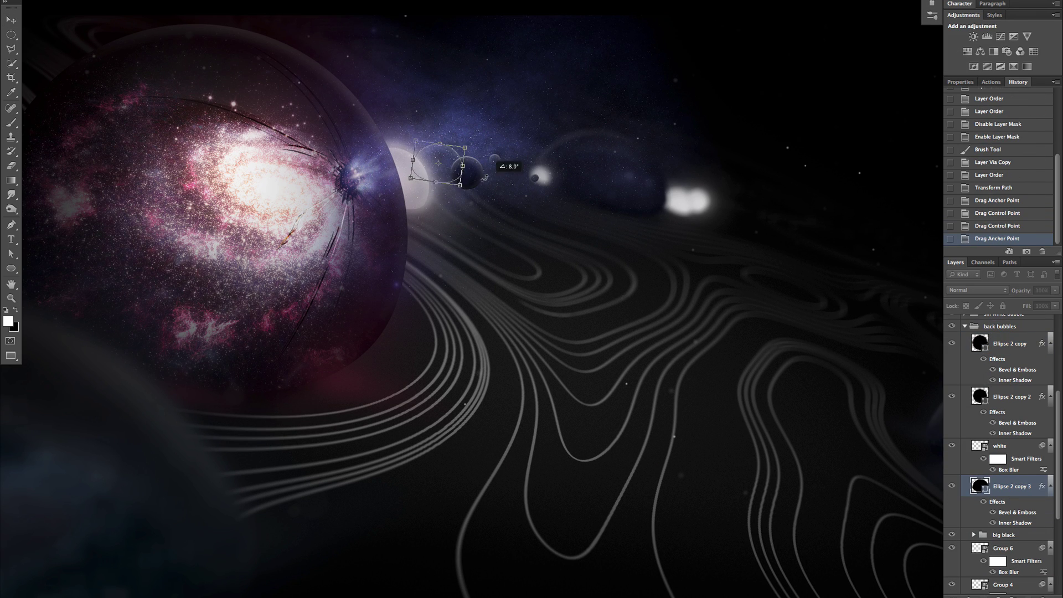
drag(563, 177, 781, 215)
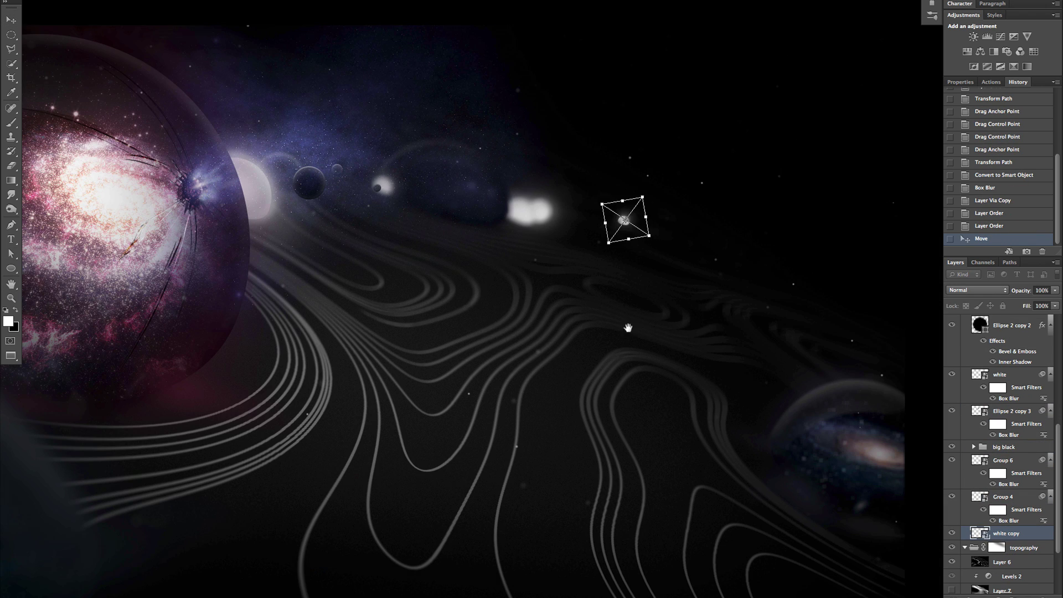
key(Return)
drag(779, 226, 781, 239)
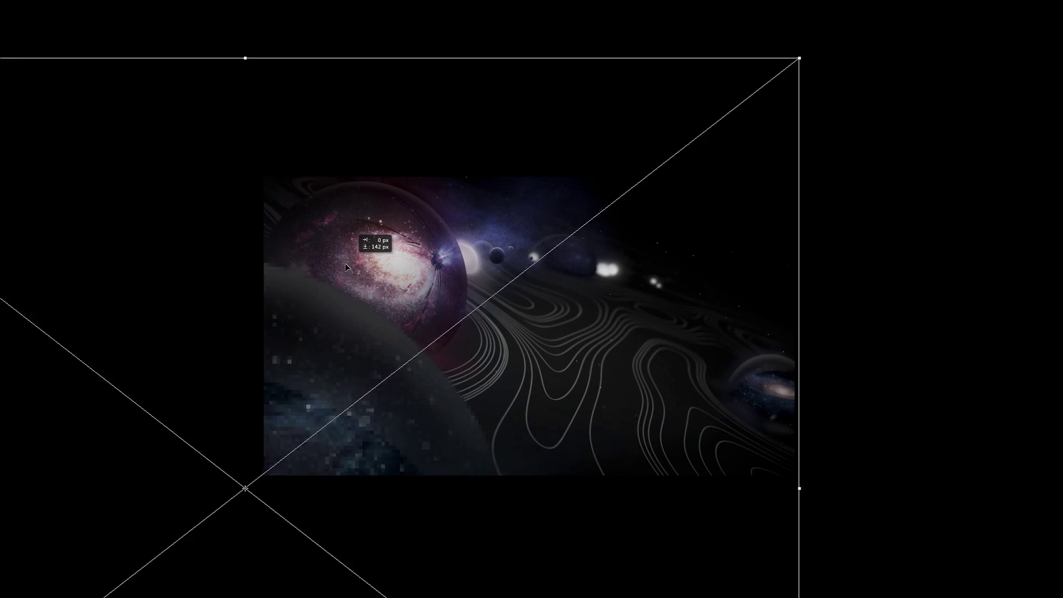
Shift the enlarged dark foreground bubble down toward the image's lower-left corner.
drag(338, 255, 253, 344)
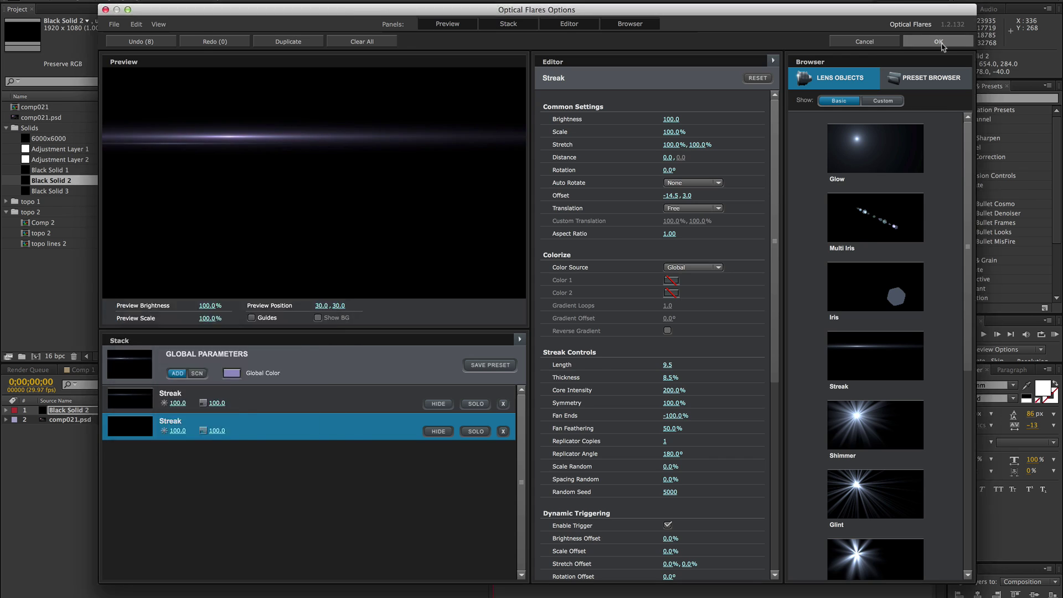
In After Effects, accept the two-streak Optical Flares setup and position the flare at 634, 290 on the sphere's impact hole.
click(939, 42)
drag(579, 117, 574, 119)
click(583, 533)
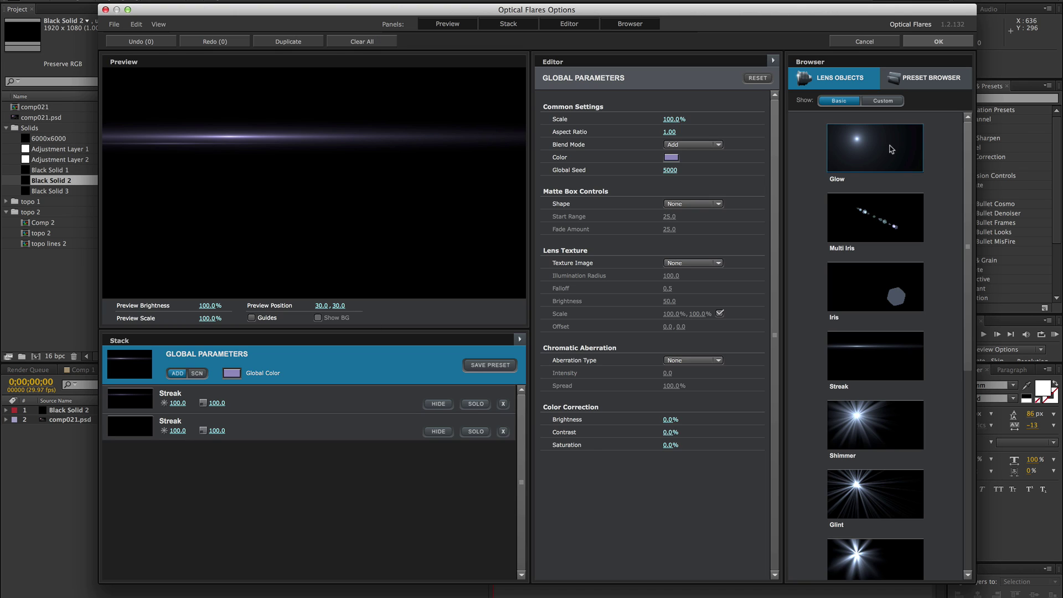
Add a glow object to the optical flare and reposition it to 650, 300 over the impact hole.
click(925, 49)
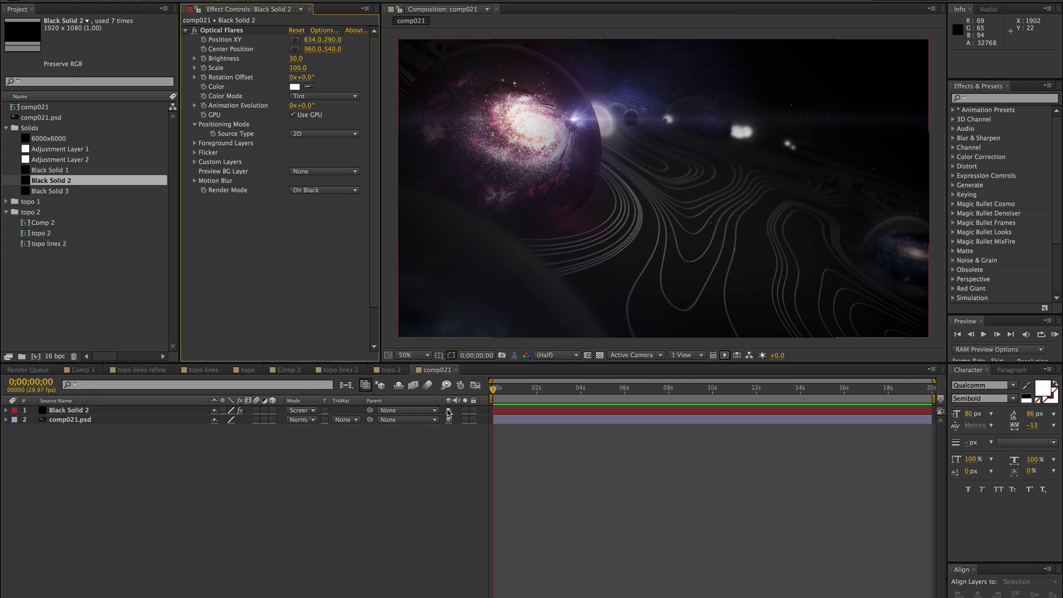
click(580, 135)
drag(574, 119, 579, 123)
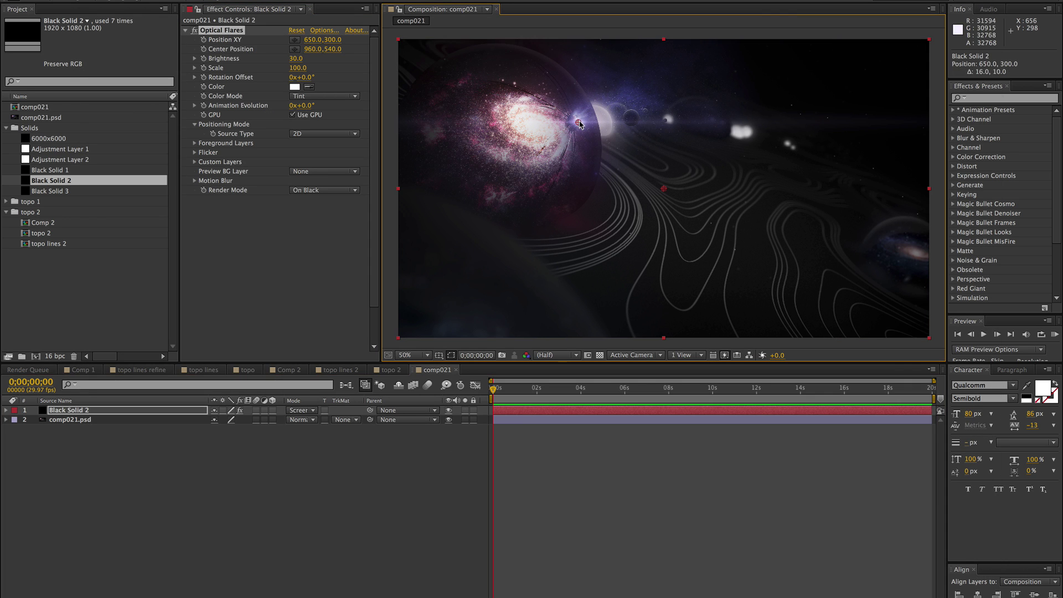
click(607, 526)
Isolate the flare by hiding comp021.psd, then switch to Photoshop and paste it above the front bubble group in Screen mode.
click(448, 410)
click(448, 410)
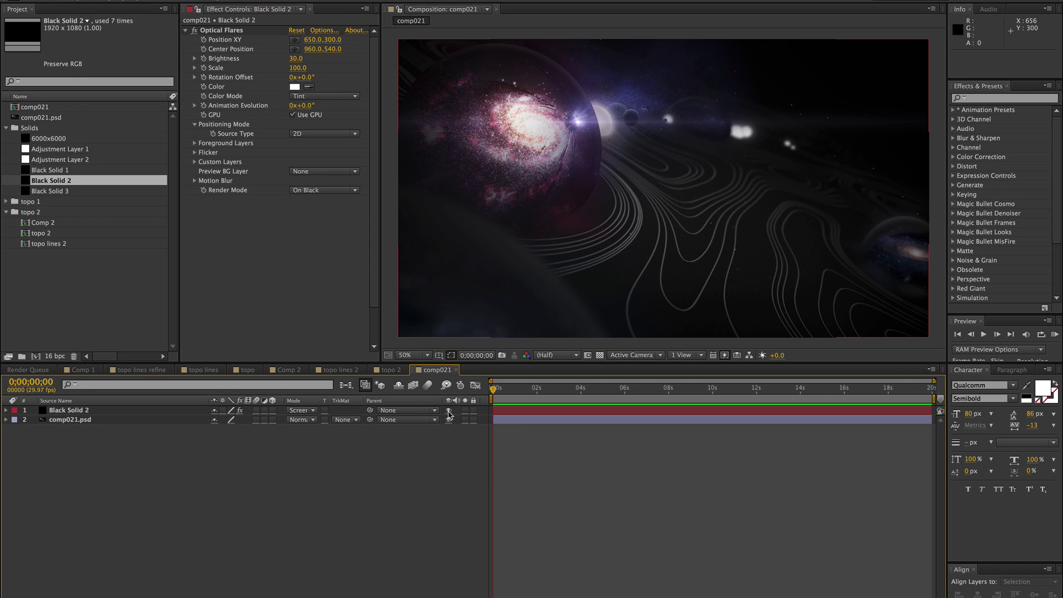
click(448, 418)
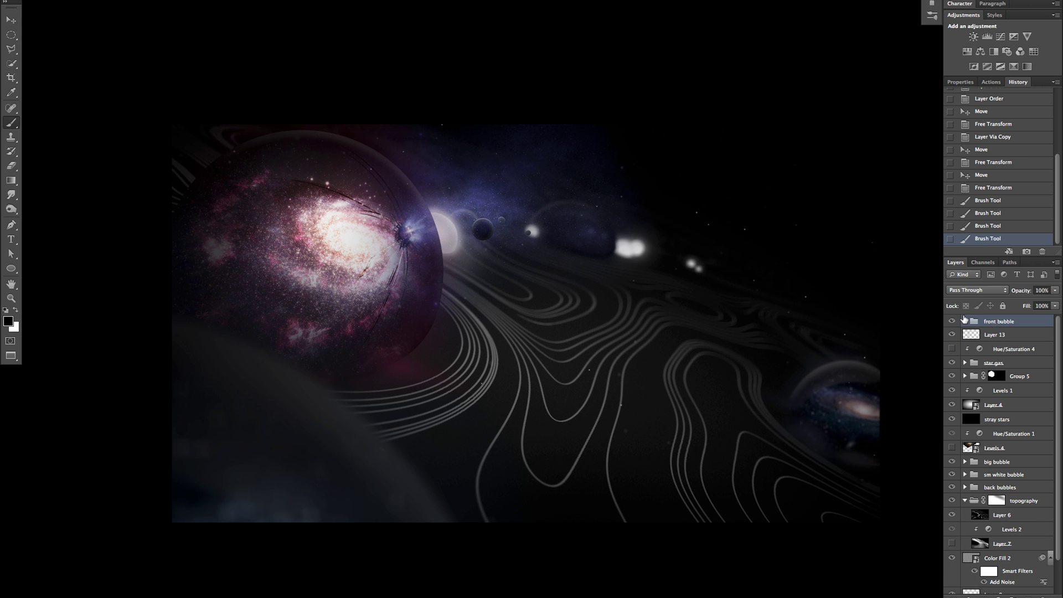
key(ctrl+v)
click(977, 289)
click(966, 352)
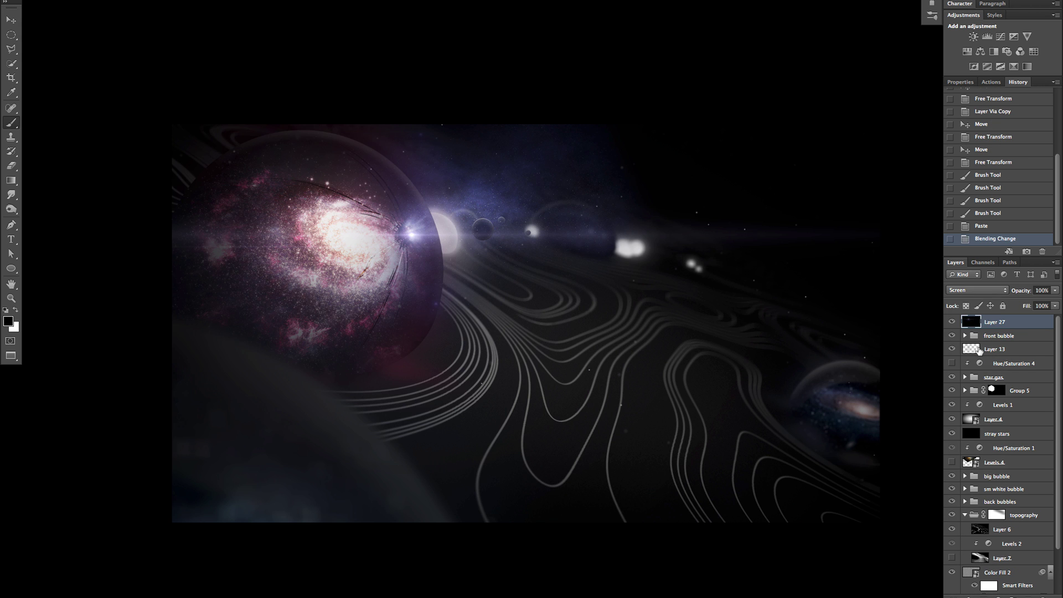
Compare the scene with and without the pasted flare layer, leaving the flare hidden.
click(952, 321)
click(952, 322)
click(952, 322)
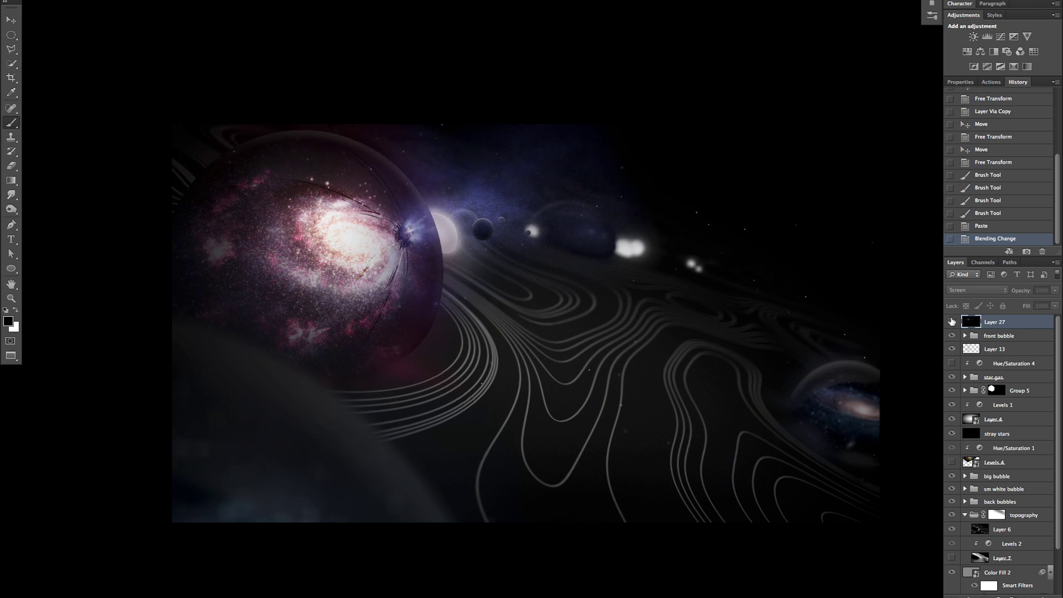
click(952, 322)
click(951, 321)
Add a new layer at the bottom of the star.gas group and paint soft black dabs over the white sphere's edge.
click(965, 377)
key(ctrl+shift+alt+n)
mouse_move(979, 509)
mouse_down()
mouse_move(979, 494)
mouse_move(980, 513)
mouse_up()
right_click(427, 245)
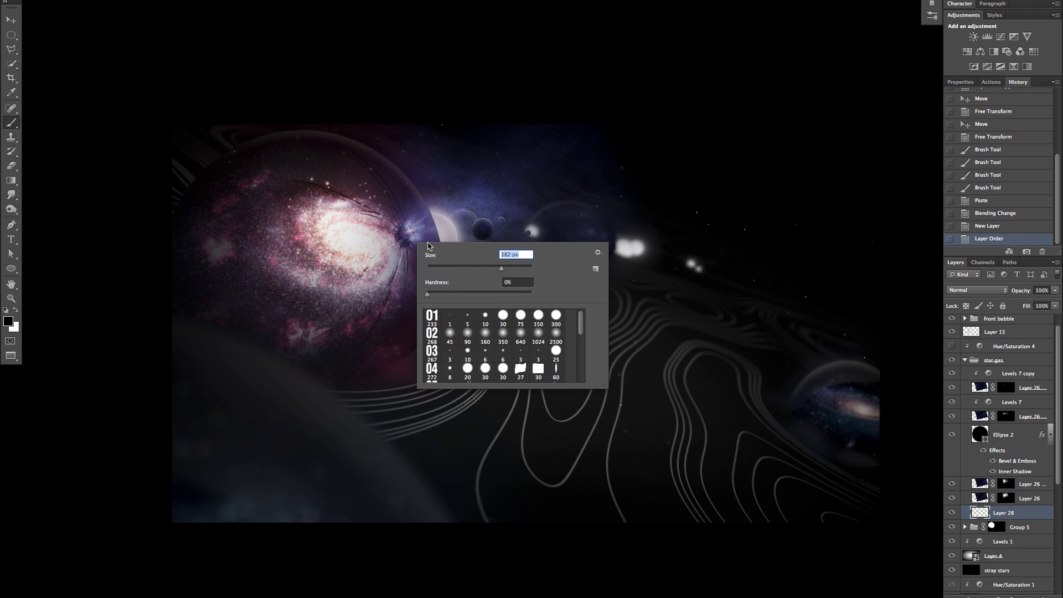
click(408, 228)
click(414, 228)
click(418, 229)
click(422, 229)
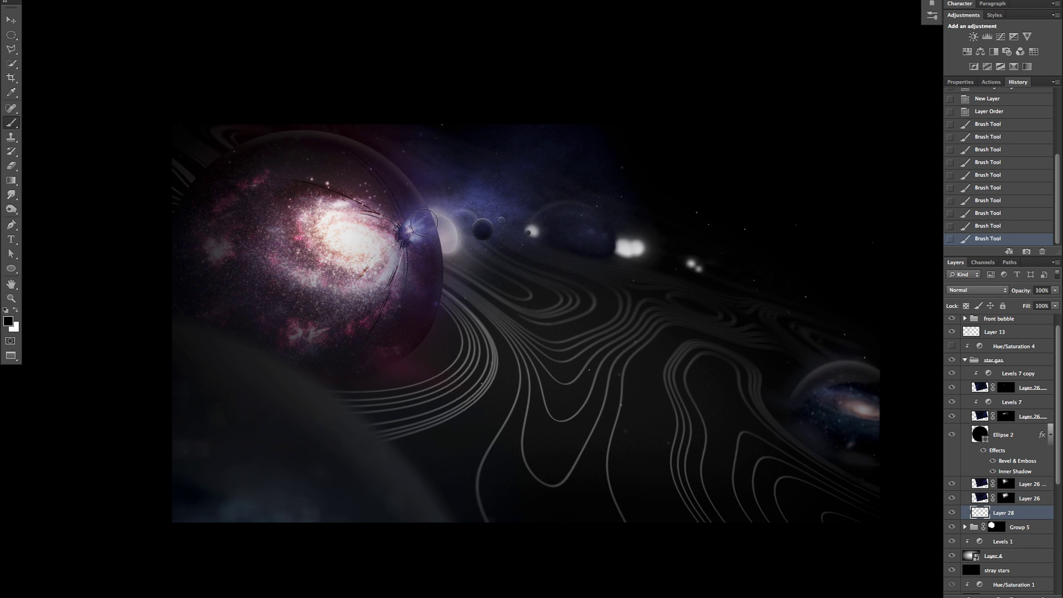
click(426, 229)
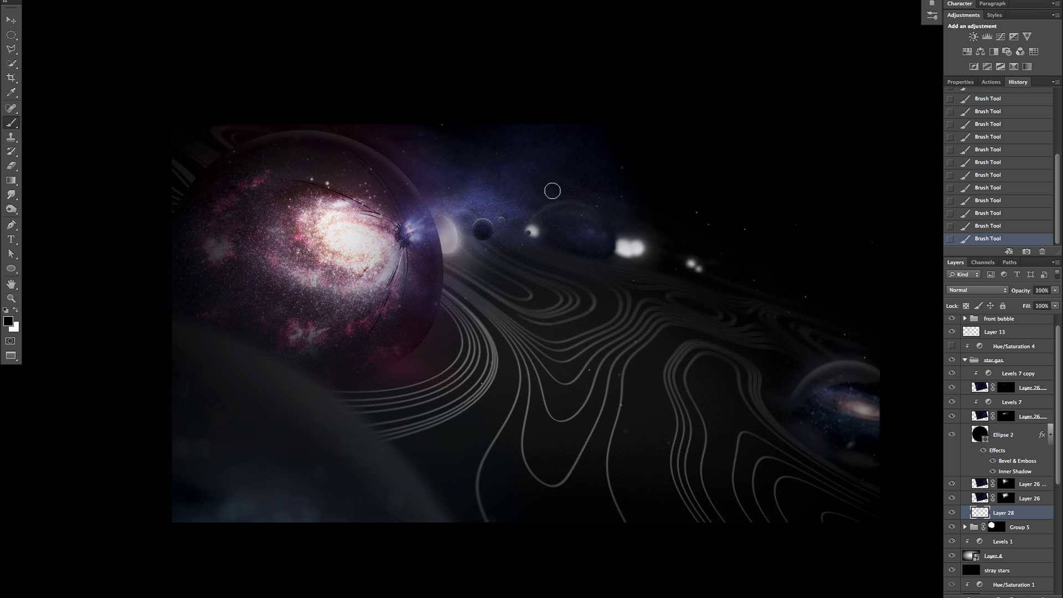
Clip a colorized Hue/Saturation adjustment to the painted layer with hue 238, saturation 40 and lightness +26.
click(967, 51)
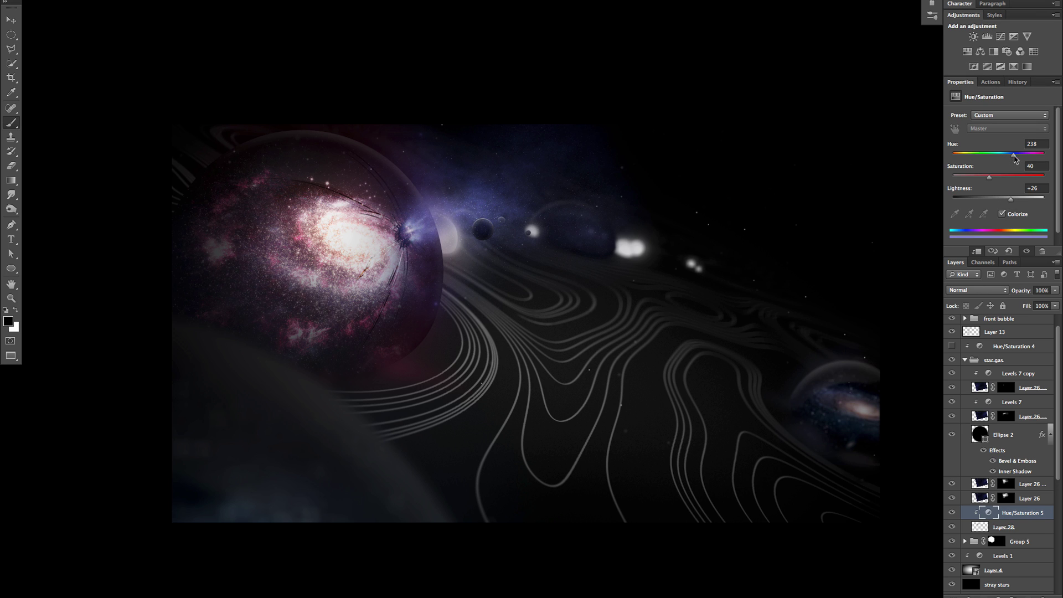
key(alt+bracketleft)
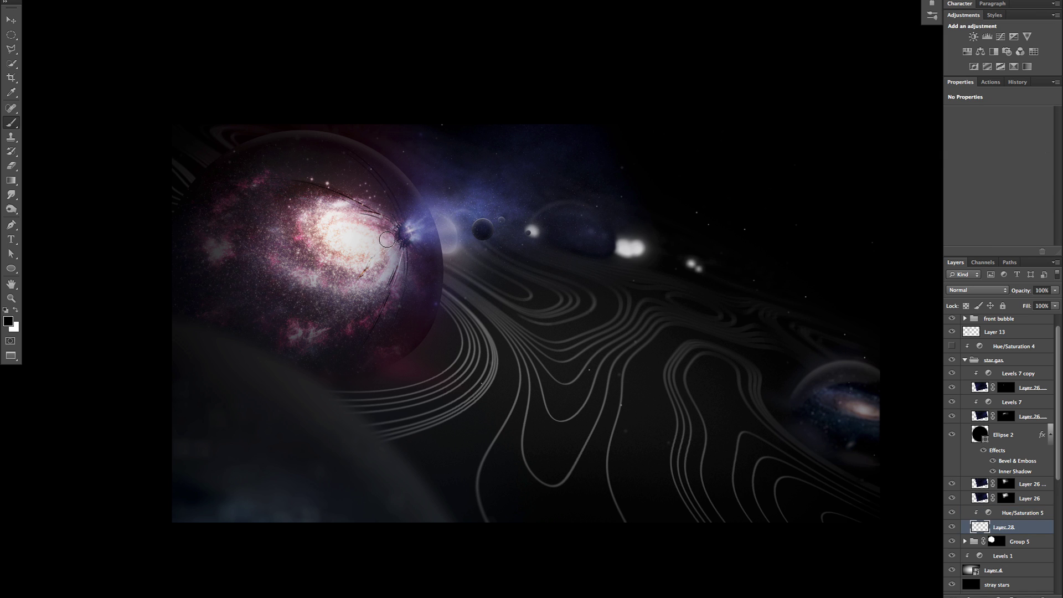
Roll back the brush strokes made since the Hue/Saturation change and repaint lightly beside the impact hole.
click(1017, 81)
click(965, 175)
click(965, 162)
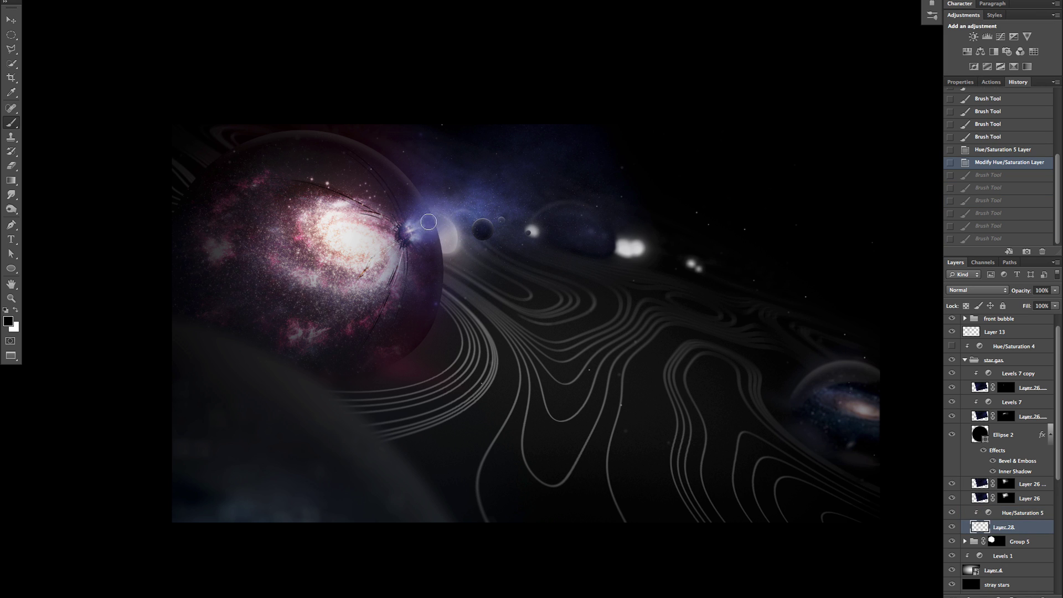
drag(429, 222, 430, 224)
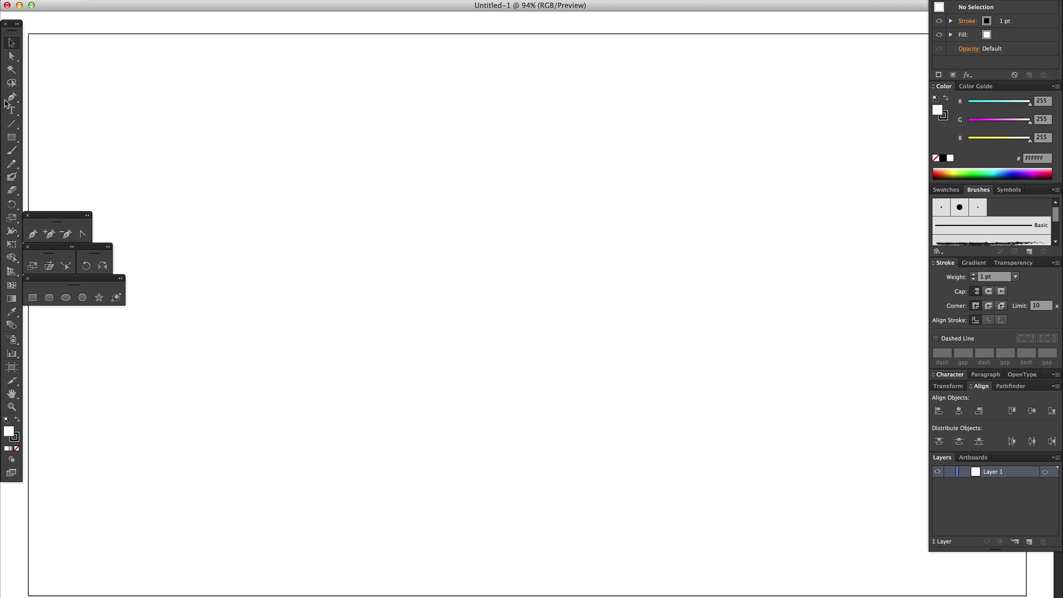
In Illustrator, draw a small plus mark and duplicate it at even spacing into a grid extending across and beyond the artboard.
click(315, 223)
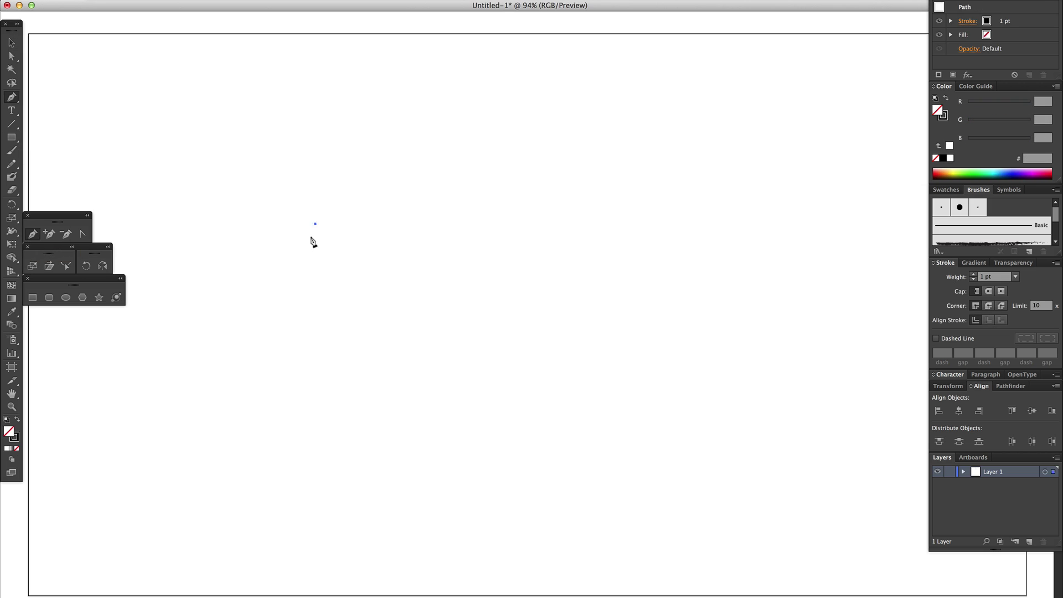
drag(280, 157, 199, 130)
key(m)
mouse_move(73, 78)
mouse_down()
mouse_move(152, 221)
mouse_move(174, 178)
mouse_up()
drag(273, 79, 273, 178)
key(super+d)
key(super+d)
key(super+d)
key(super+d)
key(super+d)
key(super+minus)
Save the mark grid as marks.ai in the composition 02 folder.
key(super+shift+s)
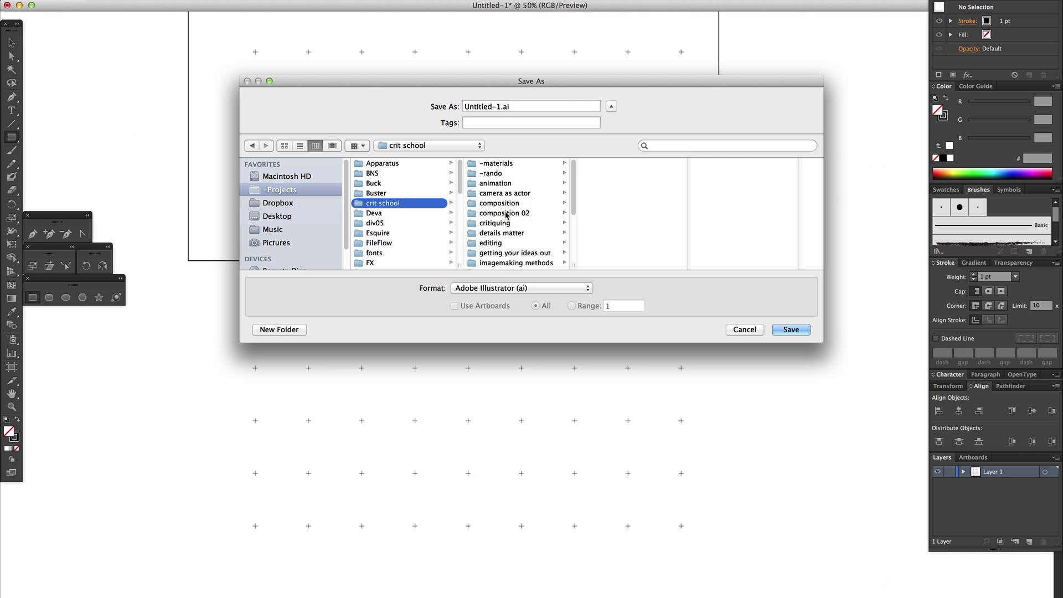
click(501, 216)
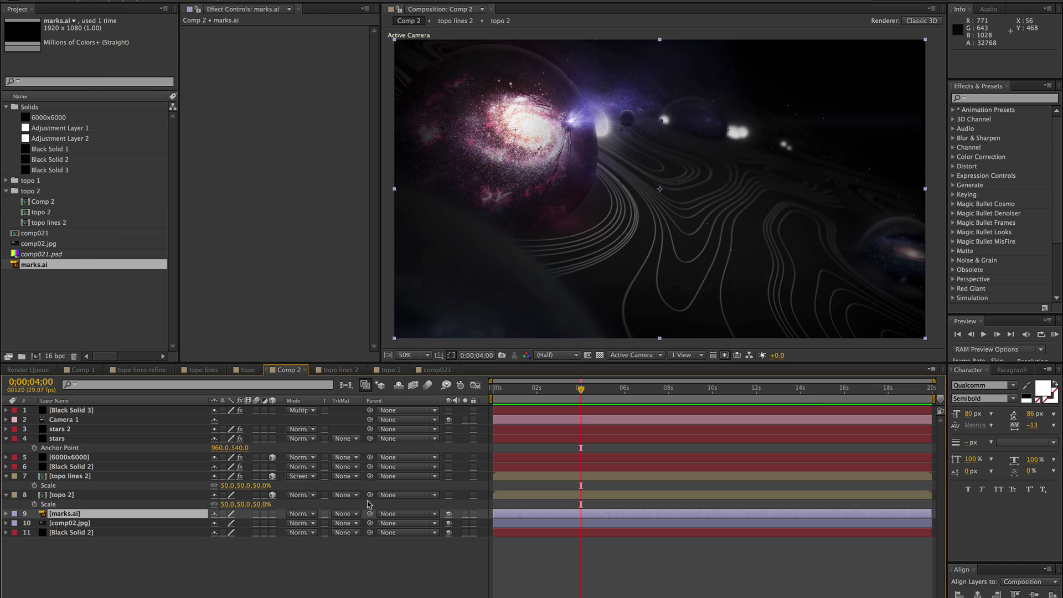
In After Effects, invert the marks.ai layer's colours and make it a 3D layer.
key(super+alt+shift+e)
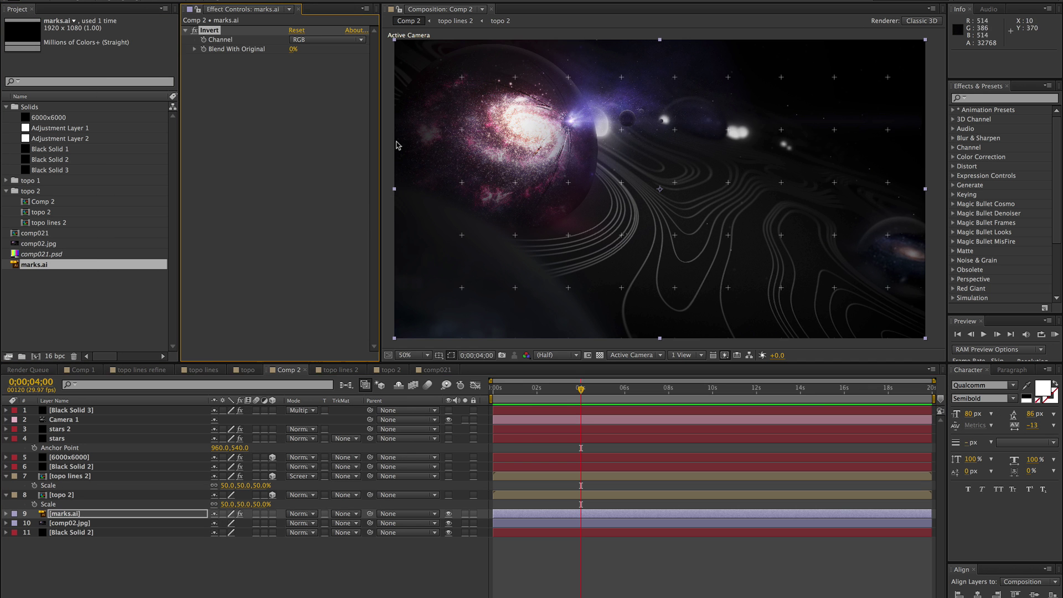
click(272, 513)
Set the marks.ai layer's X orientation to 90°.
key(r)
click(216, 524)
text(90)
Reveal the Position properties of the topo 2 and marks.ai layers for comparison.
click(61, 495)
key(shift+p)
click(62, 525)
key(p)
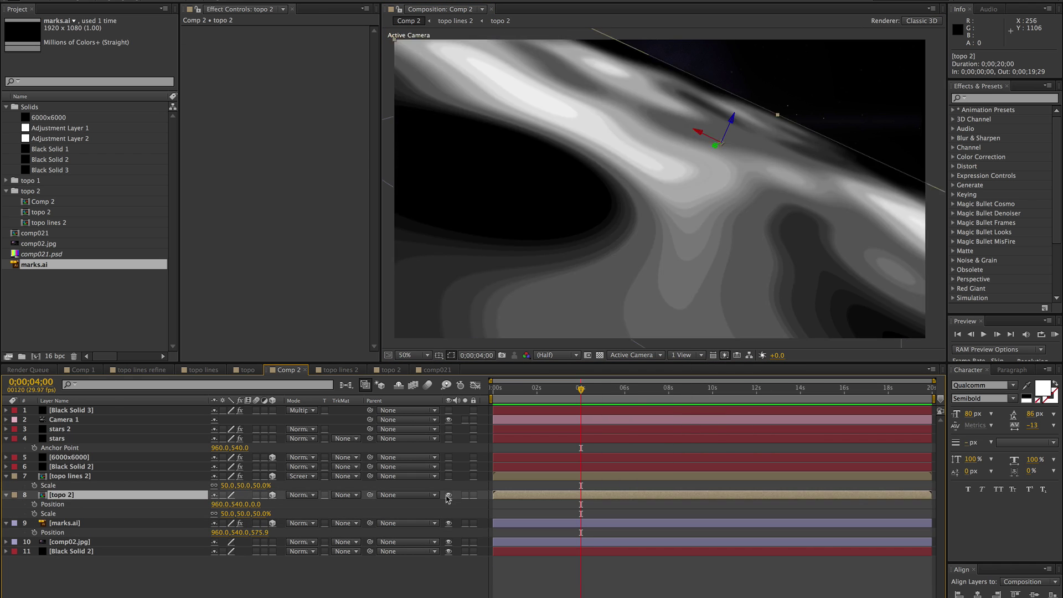
Align the marks.ai layer with the topo lines 2 plane using position 960, 540, 0 and orientation 281°, 0°, 0°.
click(70, 476)
key(slash)
click(64, 532)
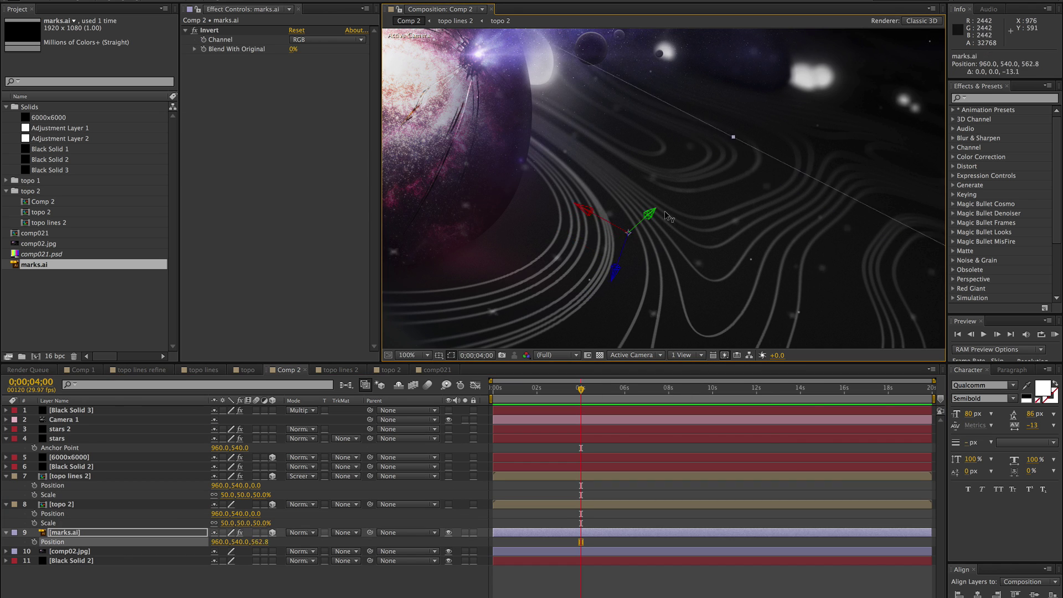
scroll(523, 315, down, 1)
key(comma)
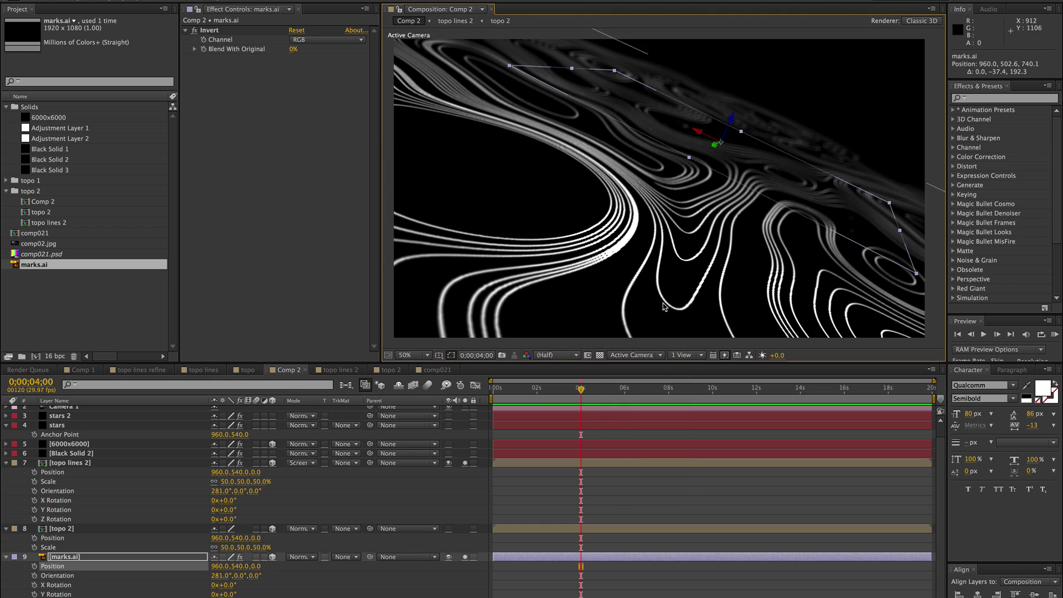
Move the marks.ai plane over the foreground topography and scale it to 83.5%.
drag(712, 144, 742, 206)
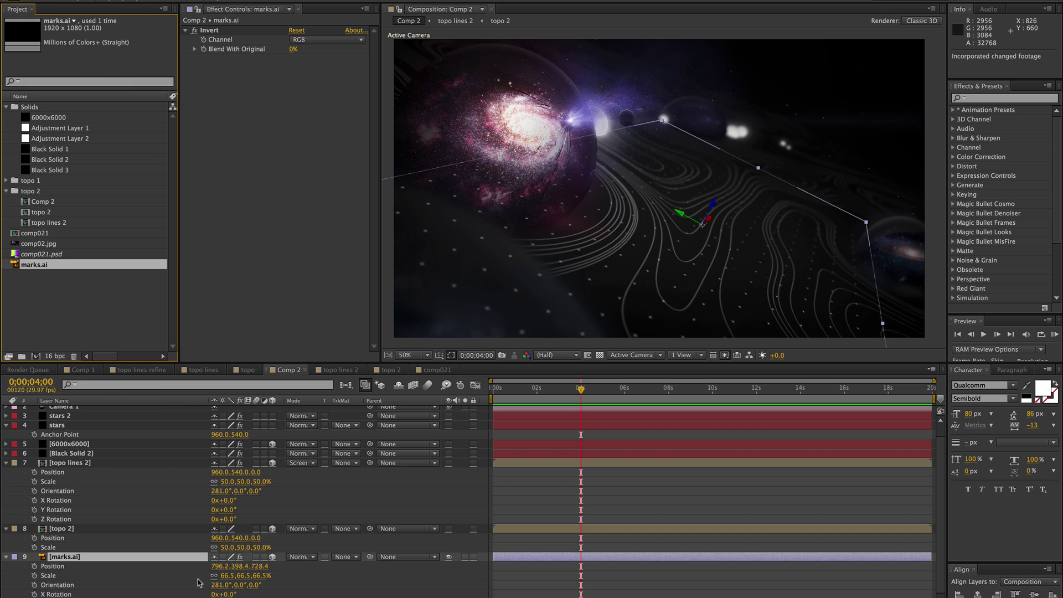
drag(226, 575, 233, 573)
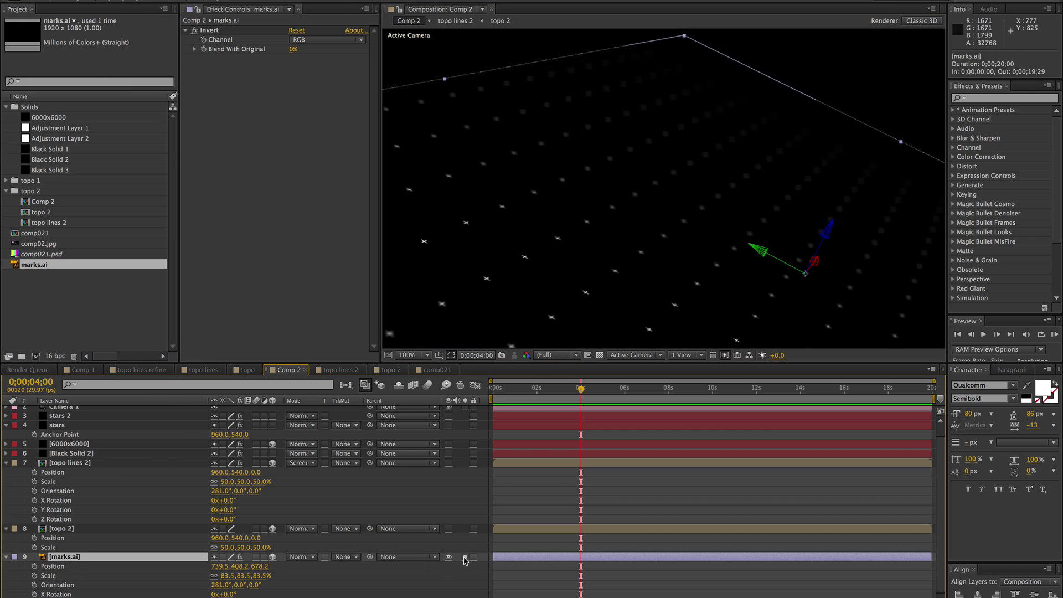
Solo the marks.ai layer and switch to the comp02.psd document in Photoshop.
click(71, 1)
click(72, 37)
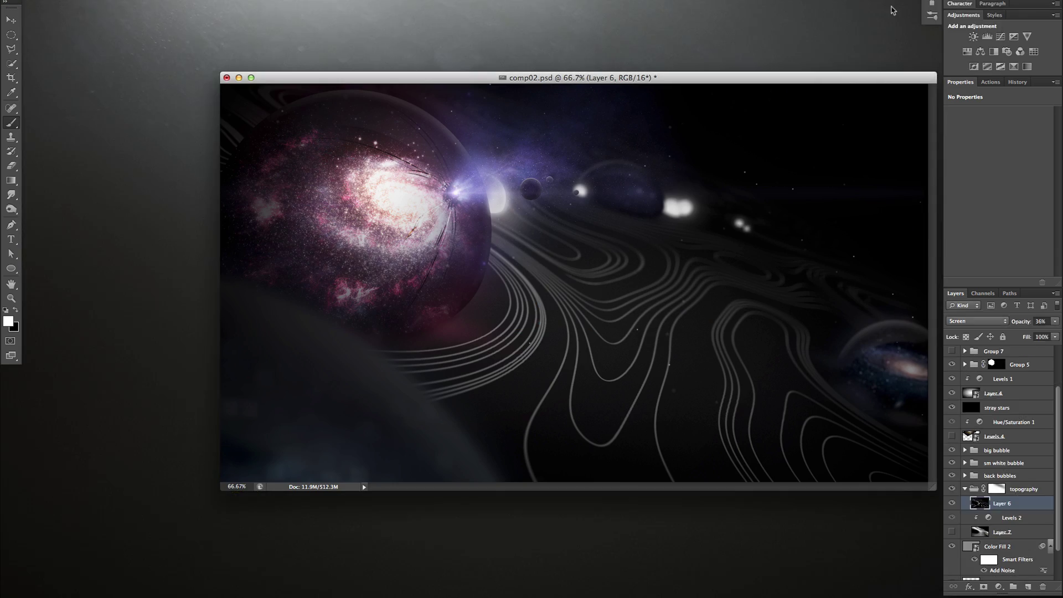